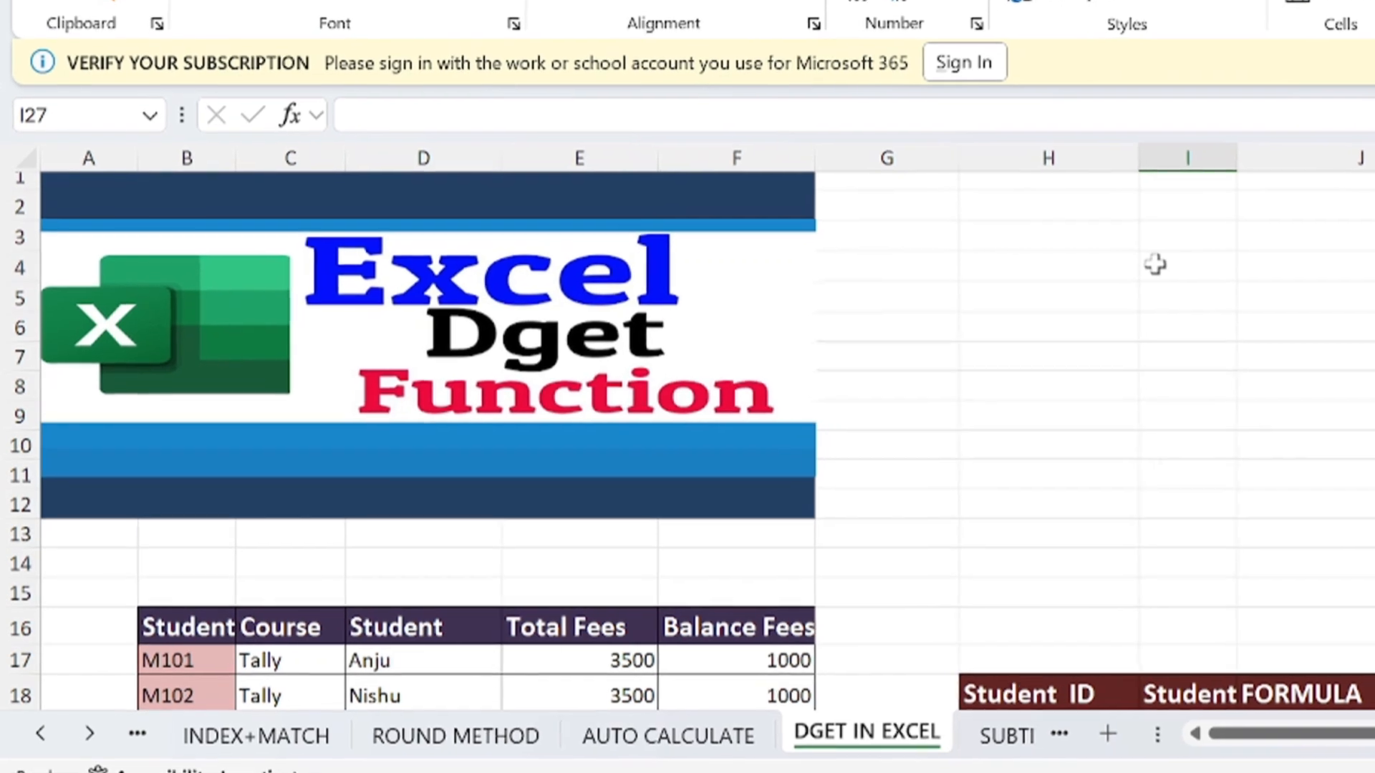
Examine the student fees table in B16:F26 on the DGET IN EXCEL sheet
{"action": "scroll", "coordinate": [1126, 273], "scroll_direction": "down", "scroll_amount": 1}
{"action": "scroll", "coordinate": [1241, 237], "scroll_direction": "down", "scroll_amount": 1}
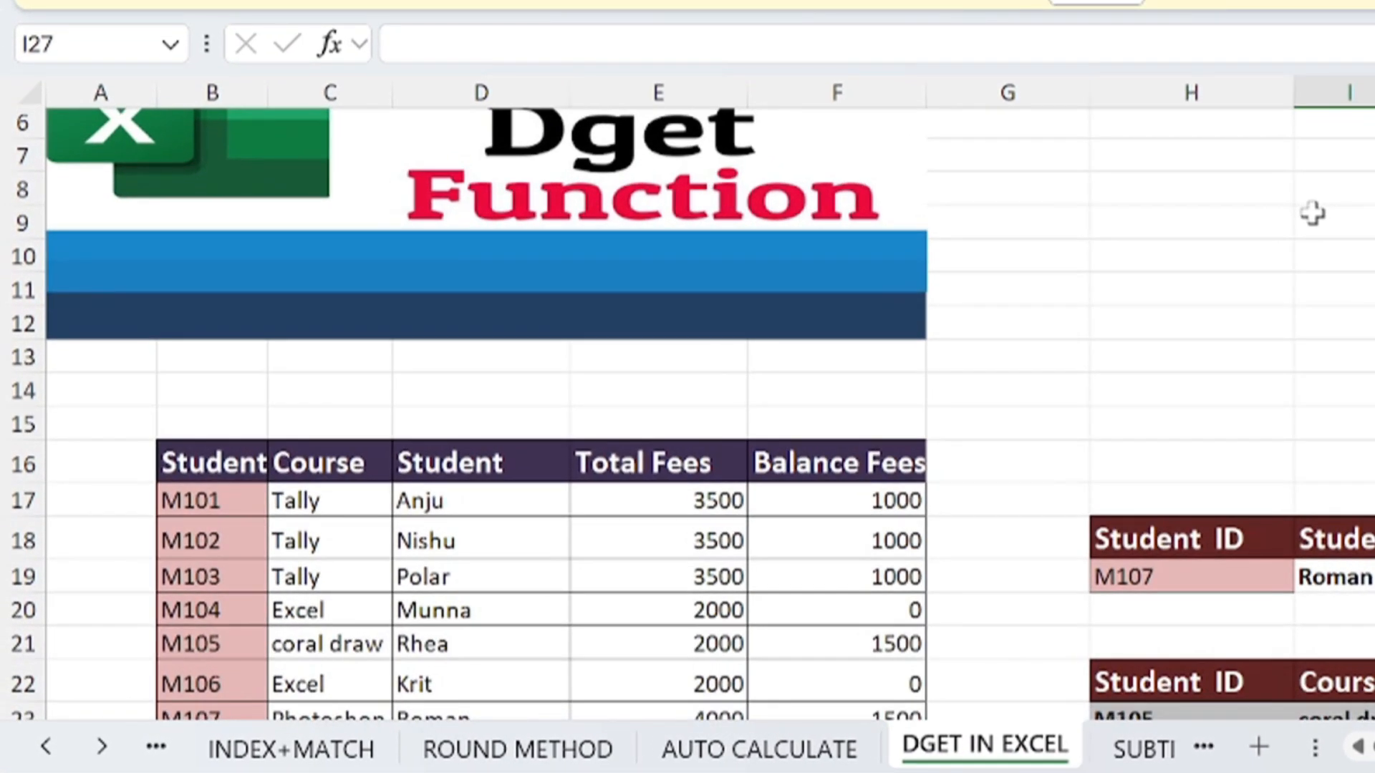
{"action": "scroll", "coordinate": [1312, 213], "scroll_direction": "down", "scroll_amount": 1}
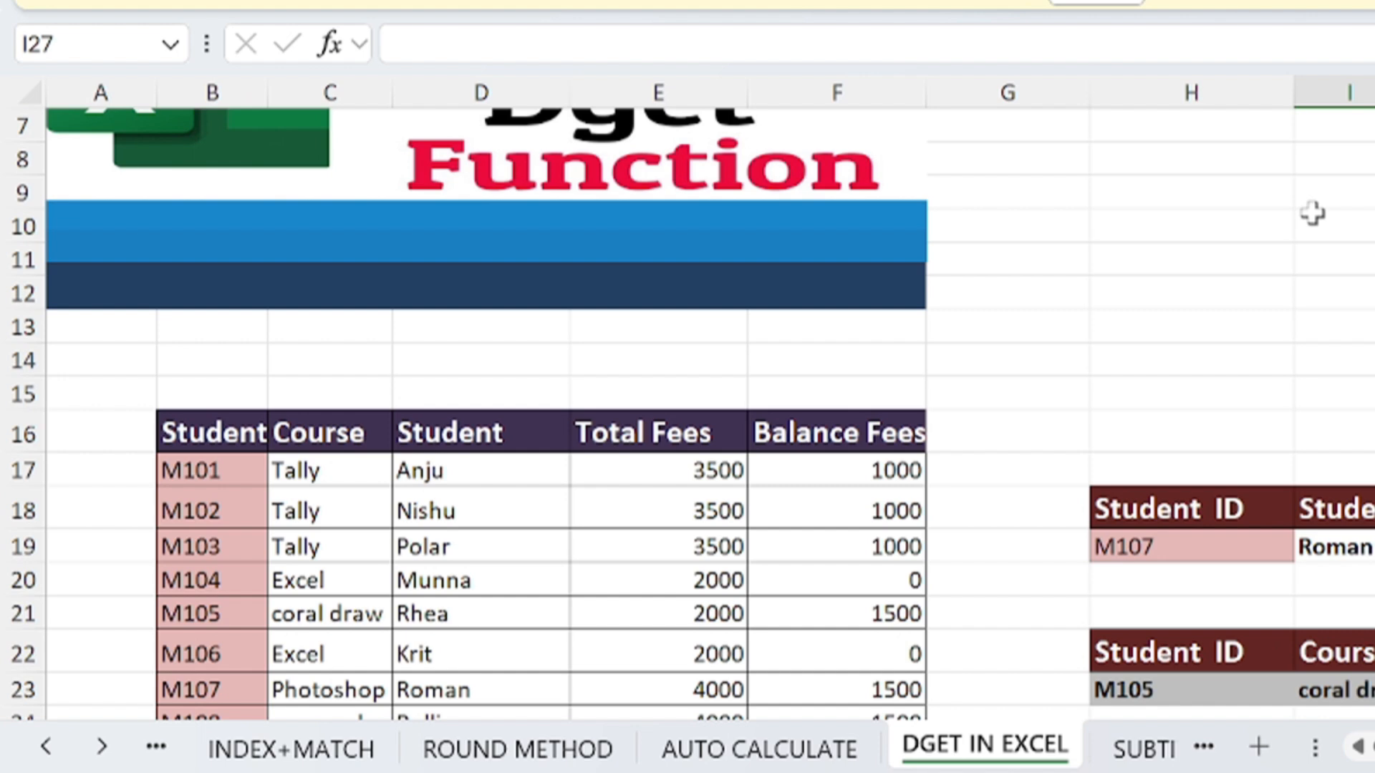
{"action": "scroll", "coordinate": [1313, 214], "scroll_direction": "up", "scroll_amount": 2}
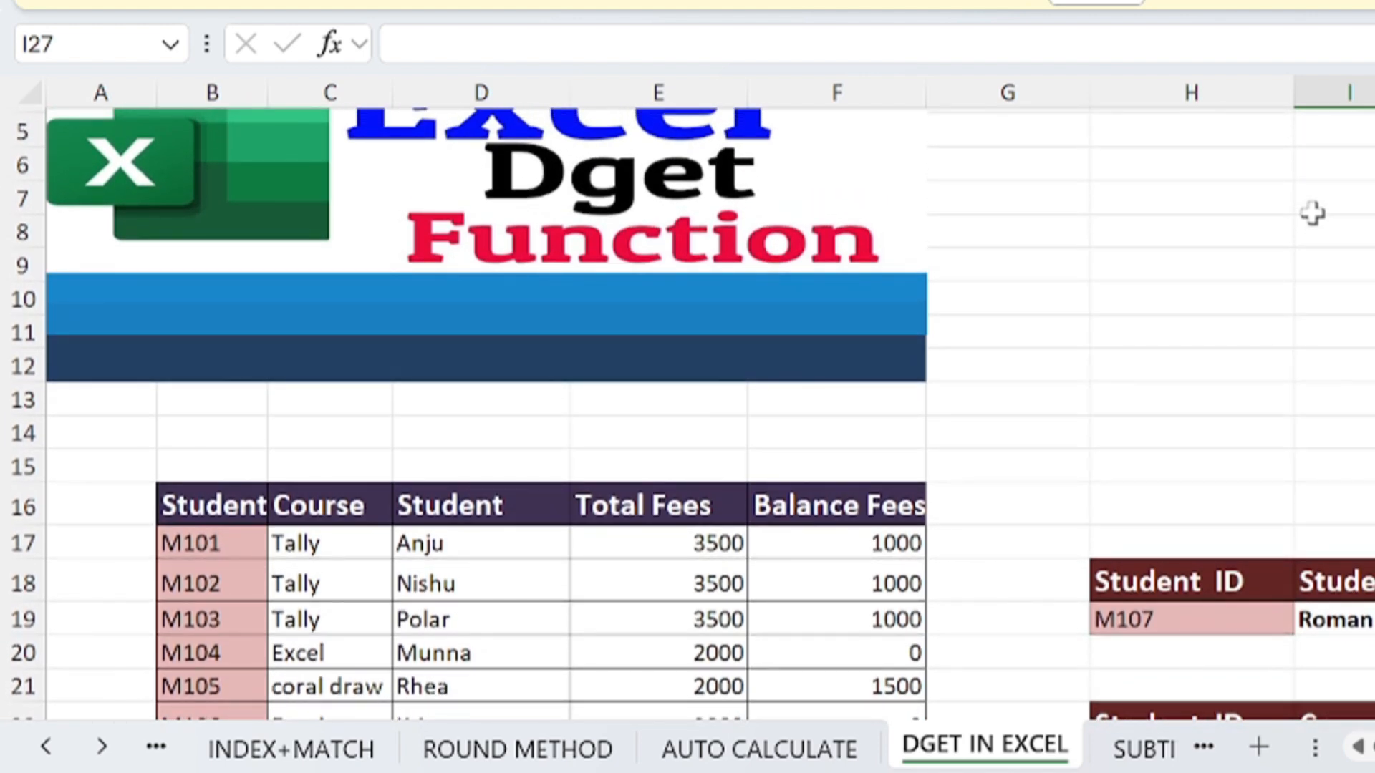
{"action": "scroll", "coordinate": [1312, 213], "scroll_direction": "down", "scroll_amount": 3}
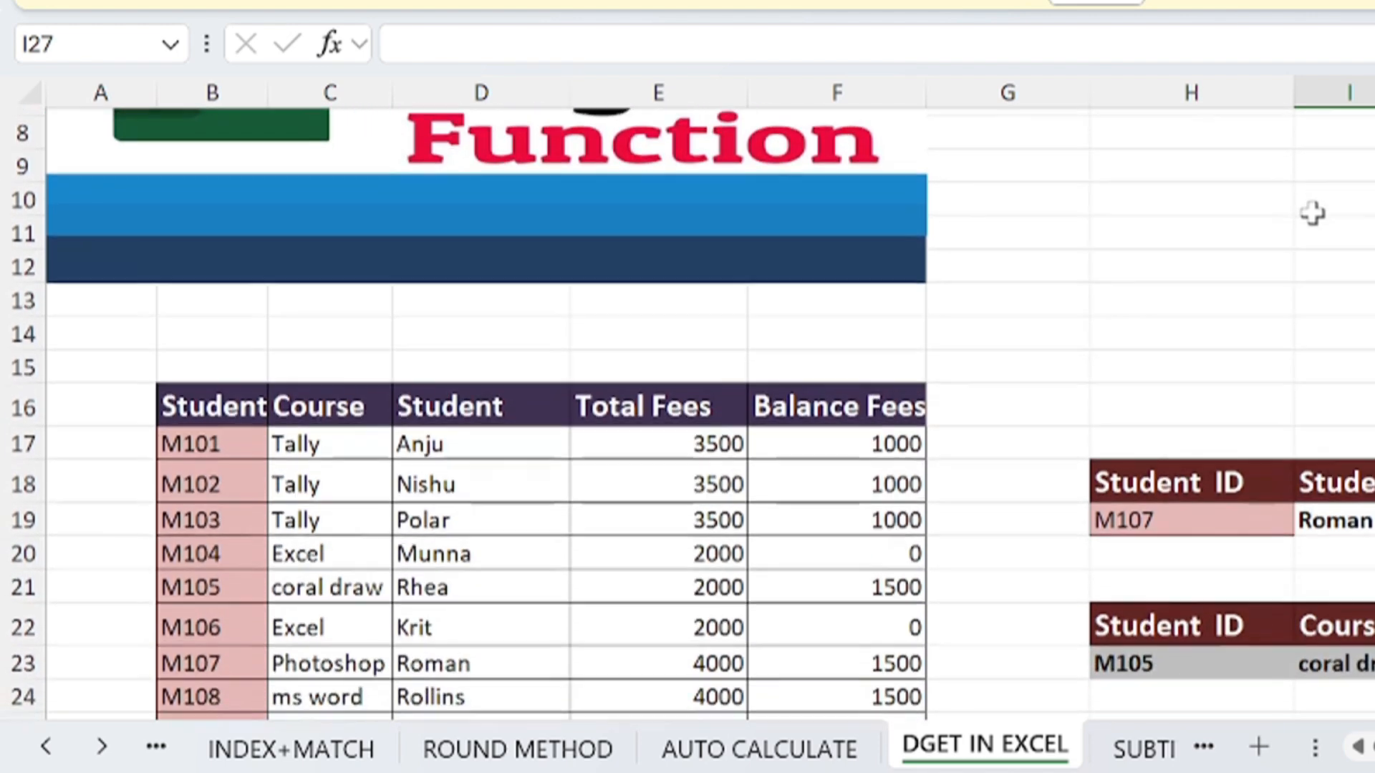
{"action": "scroll", "coordinate": [1312, 213], "scroll_direction": "down", "scroll_amount": 4}
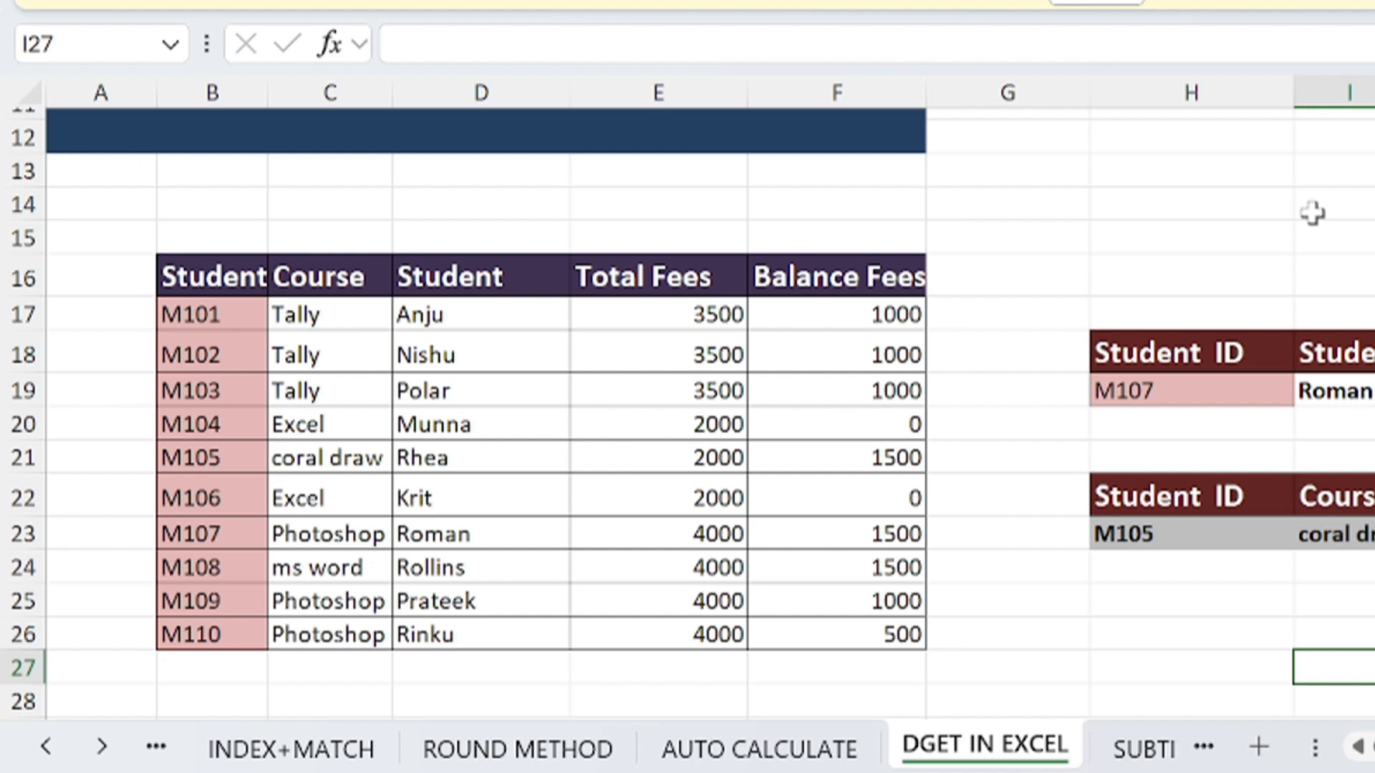
{"action": "scroll", "coordinate": [1313, 212], "scroll_direction": "up", "scroll_amount": 2}
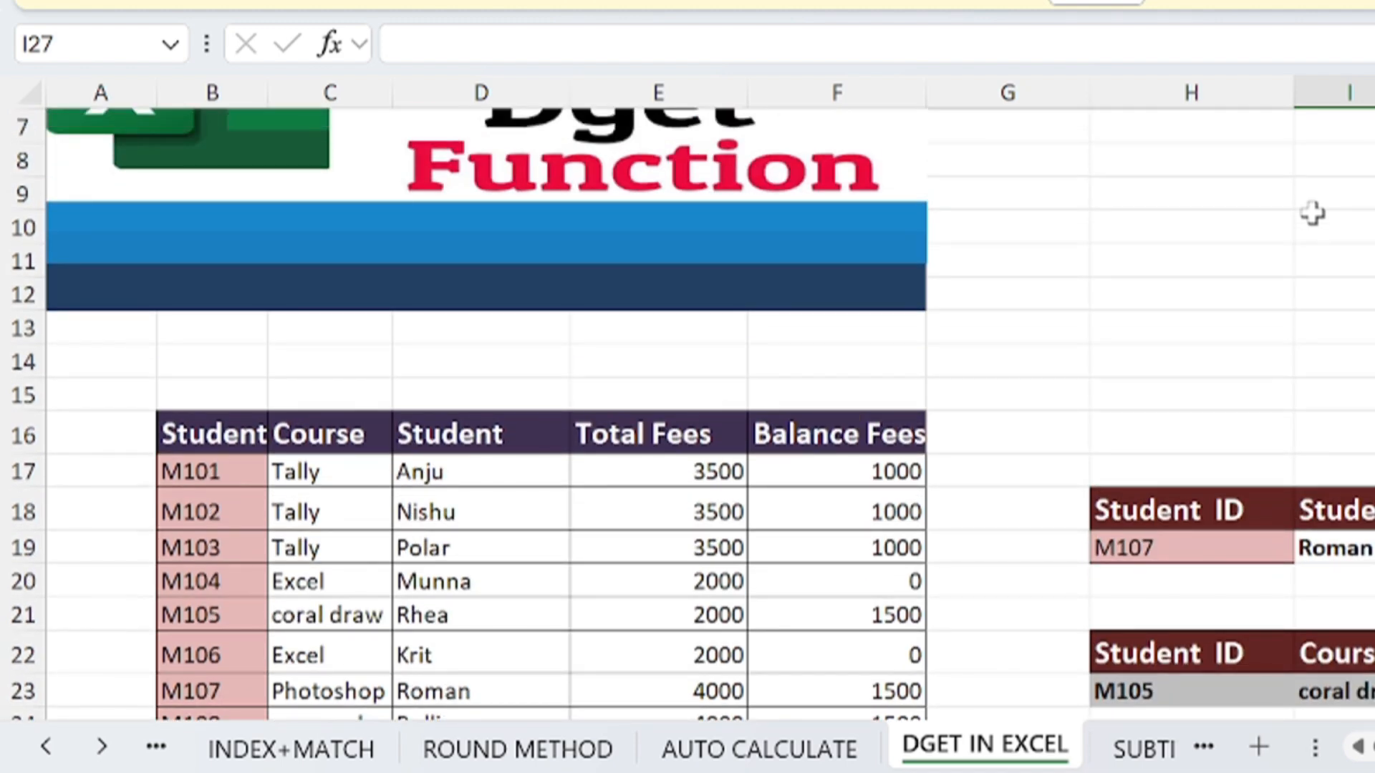
{"action": "scroll", "coordinate": [1313, 213], "scroll_direction": "down", "scroll_amount": 2}
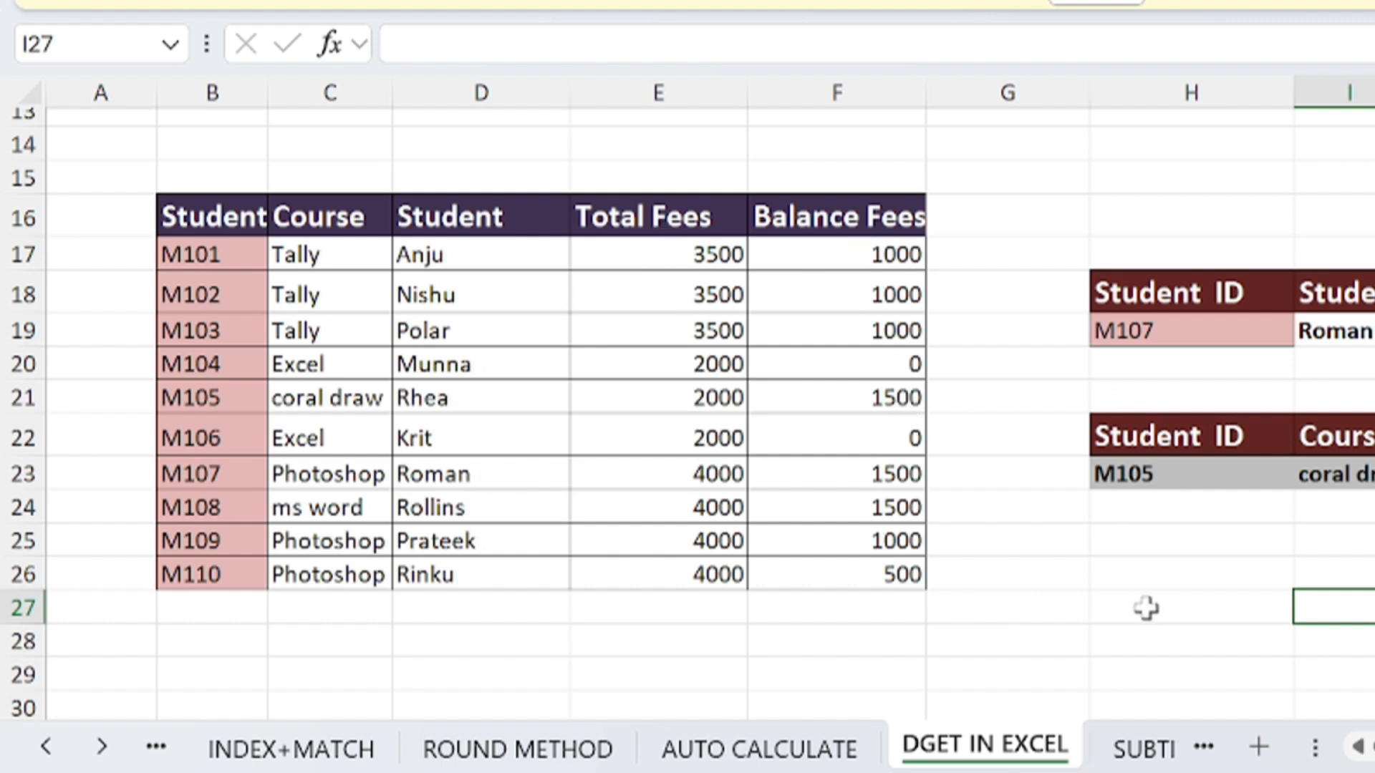
{"action": "left_click", "coordinate": [1086, 608]}
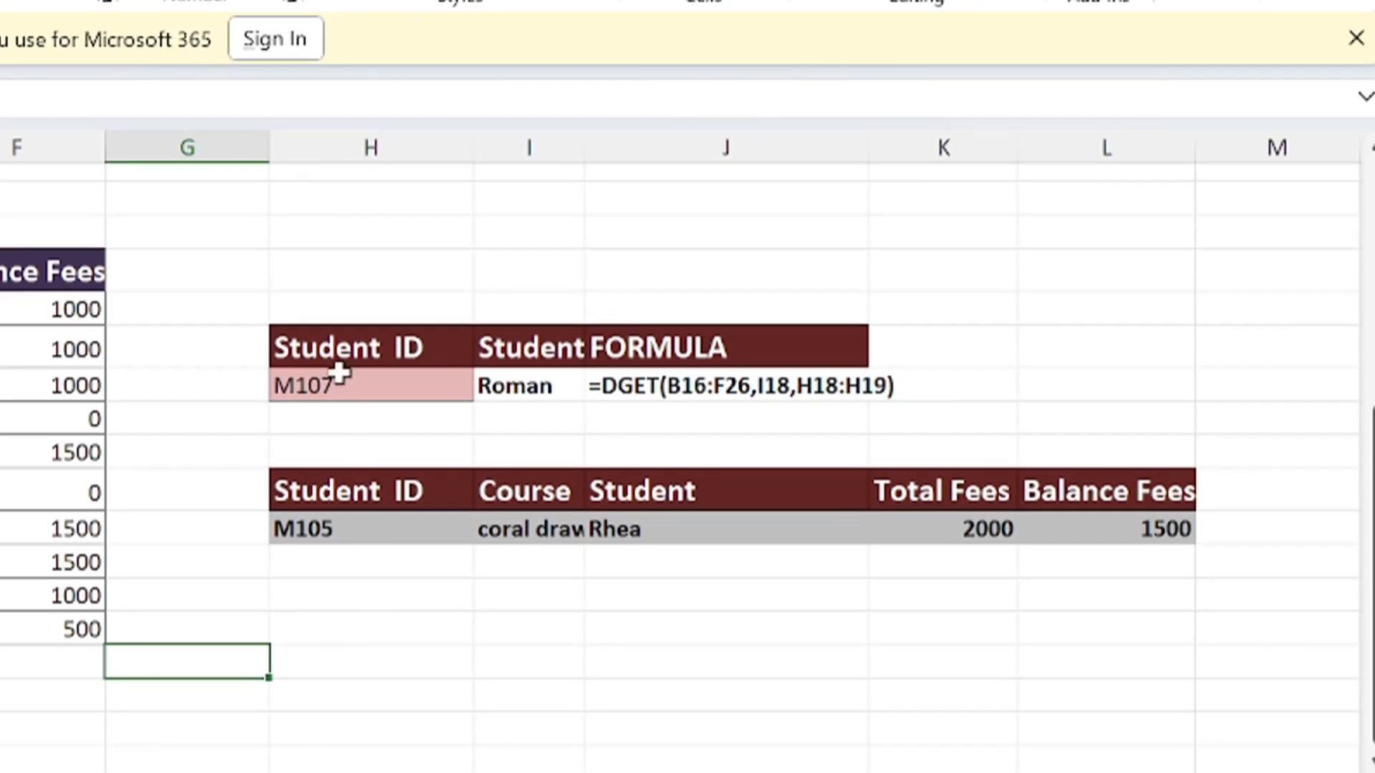
Inspect the example lookup in H18:J19, including its student ID, returned student and DGET formula text
{"action": "left_click", "coordinate": [530, 393]}
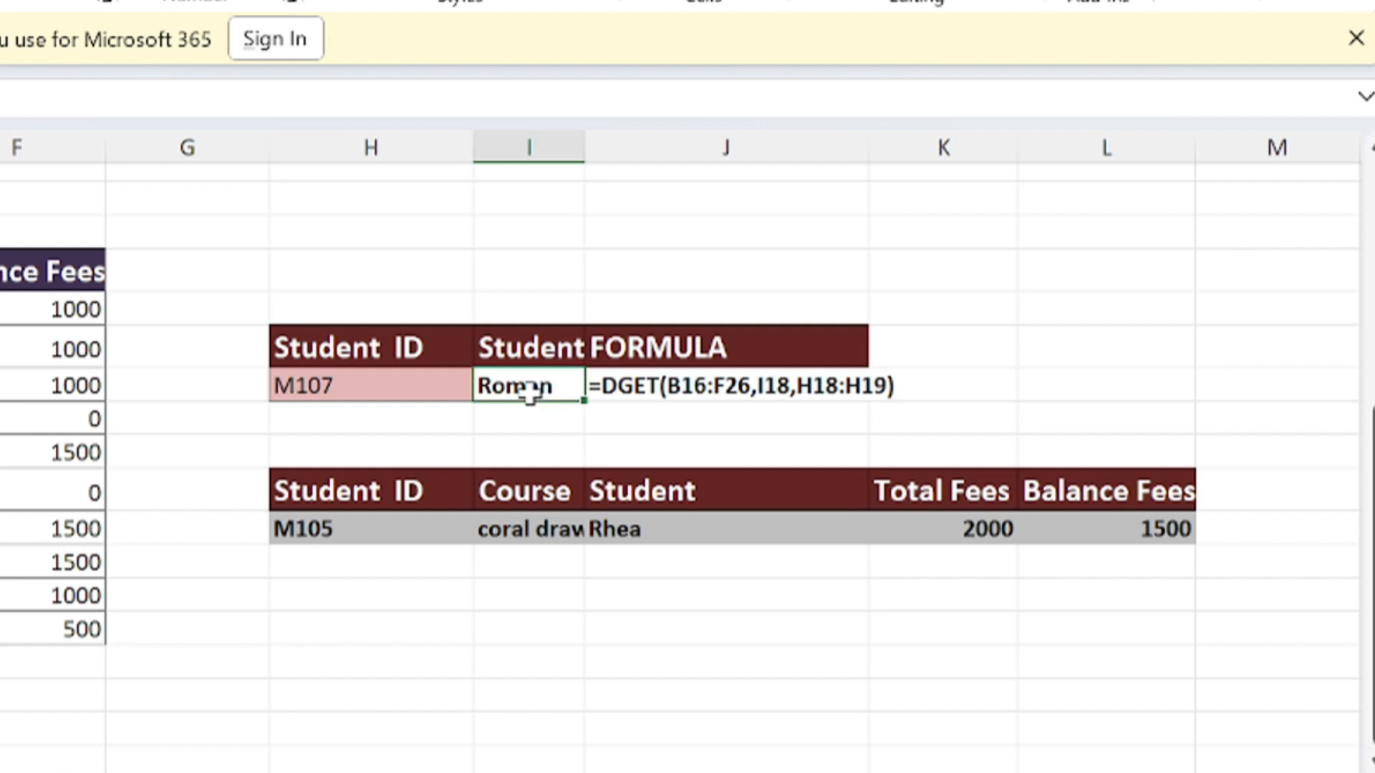
{"action": "left_click", "coordinate": [333, 386]}
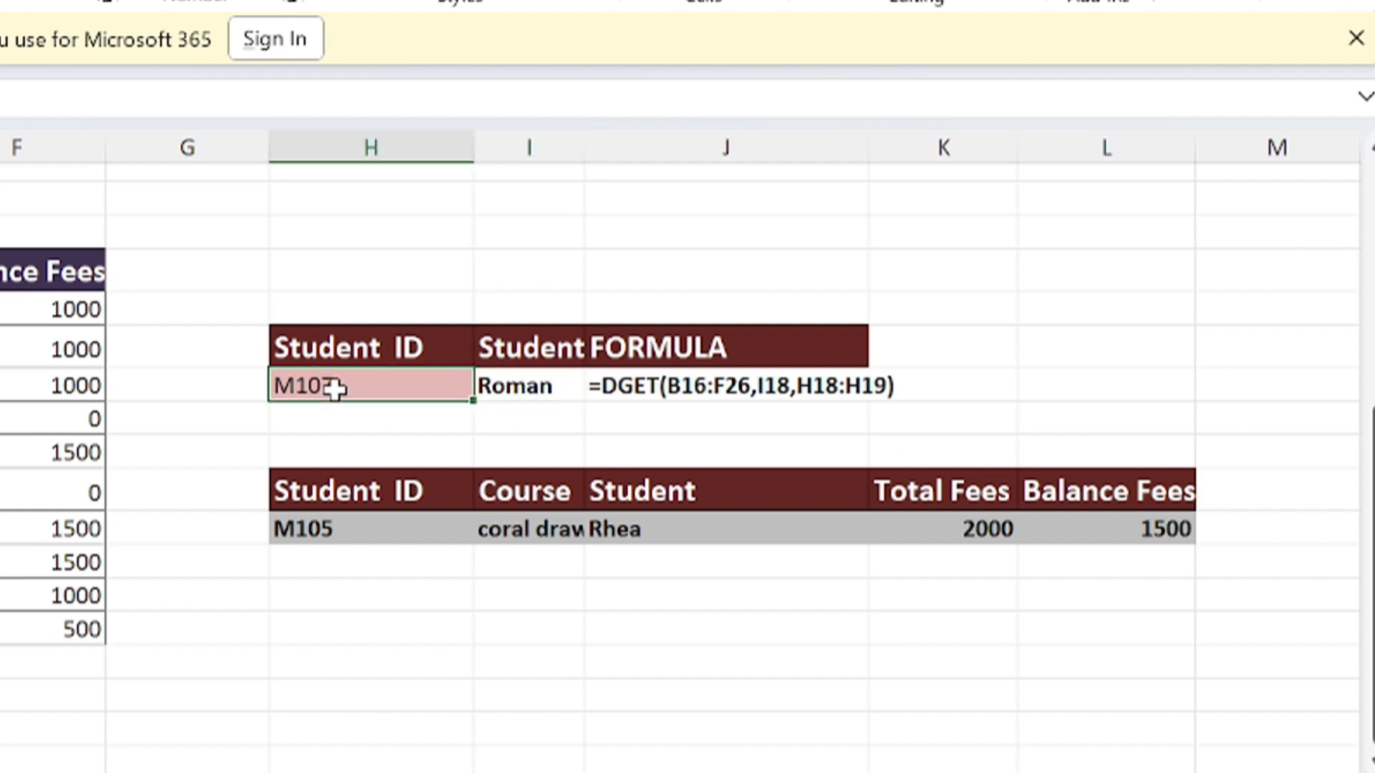
{"action": "left_click", "coordinate": [493, 395]}
{"action": "left_click", "coordinate": [675, 386]}
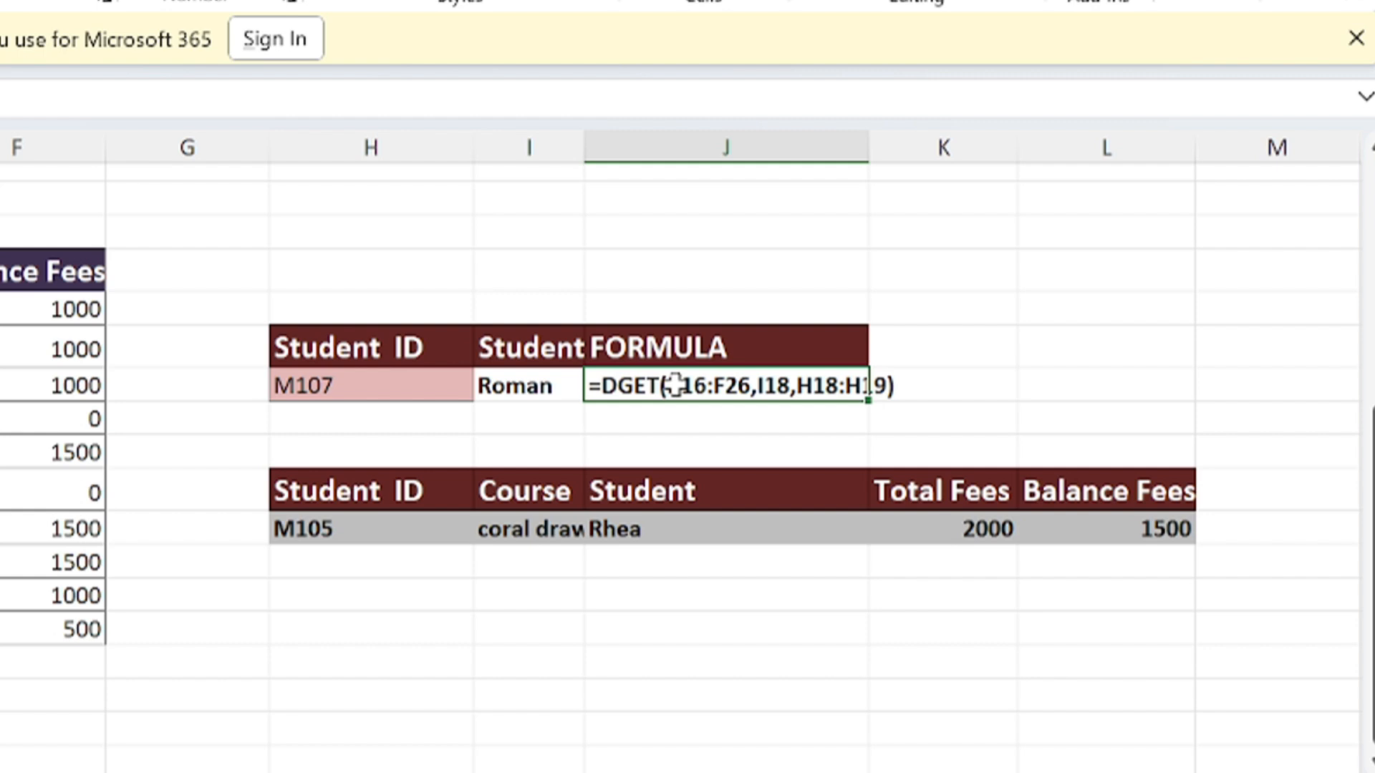
{"action": "left_click", "coordinate": [353, 620]}
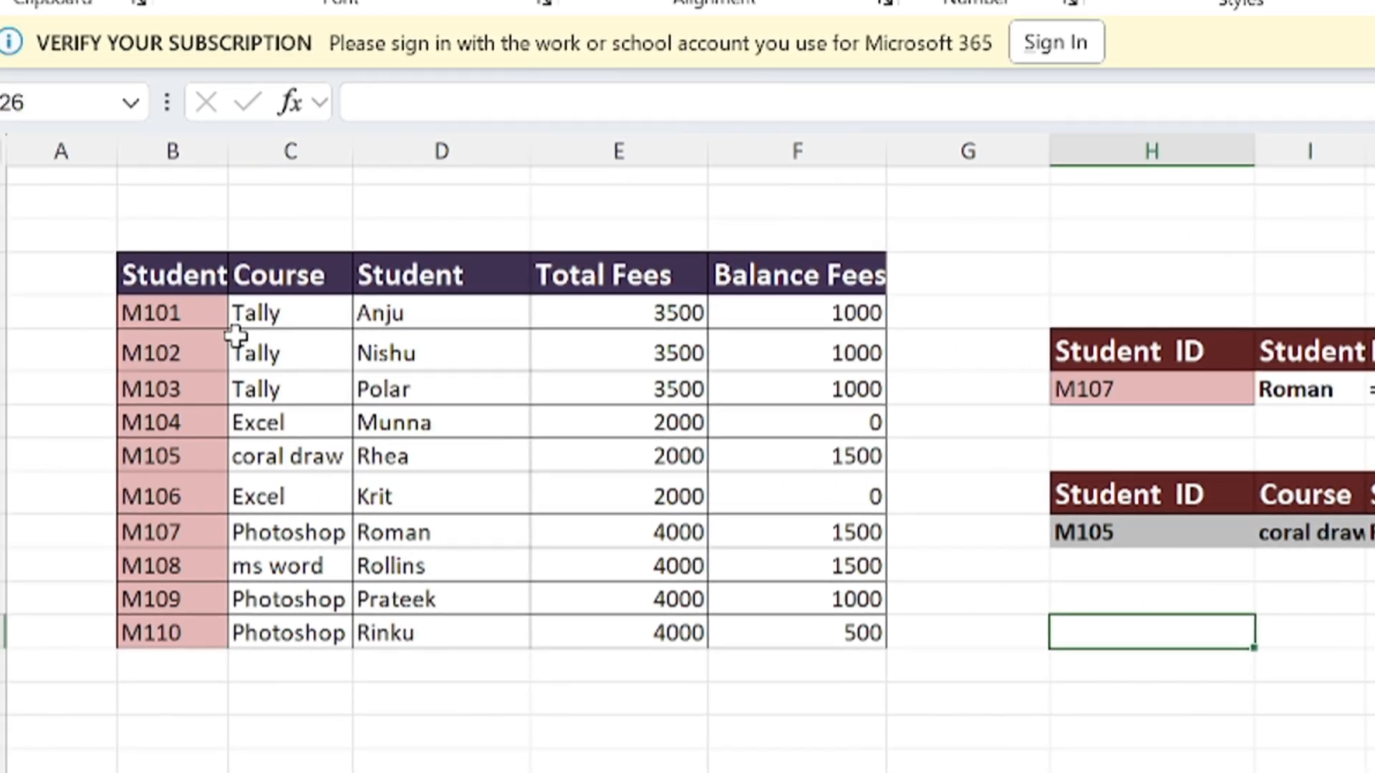
Copy the Student ID header in B16 and the ID in B20 together into G26:G27
{"action": "left_click", "coordinate": [184, 281]}
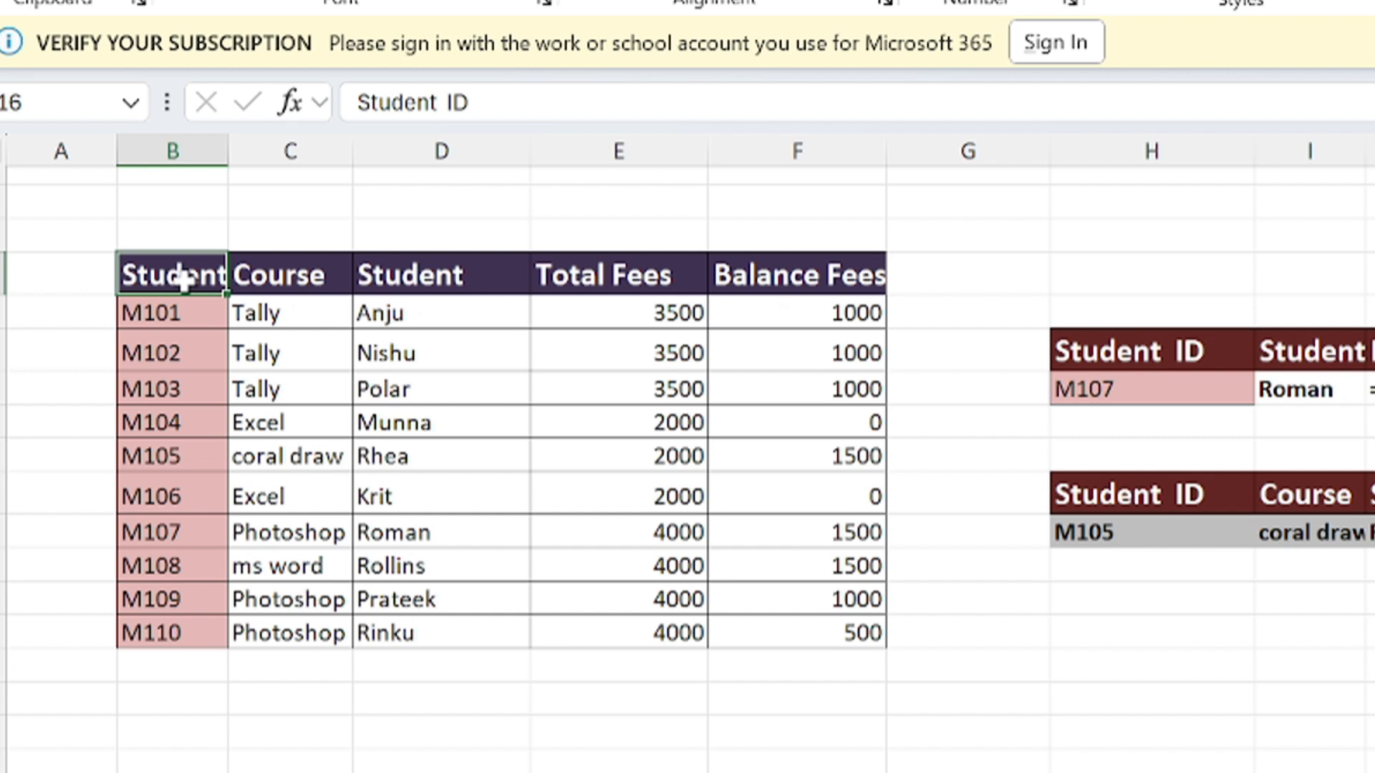
{"action": "key", "text": "ctrl+c"}
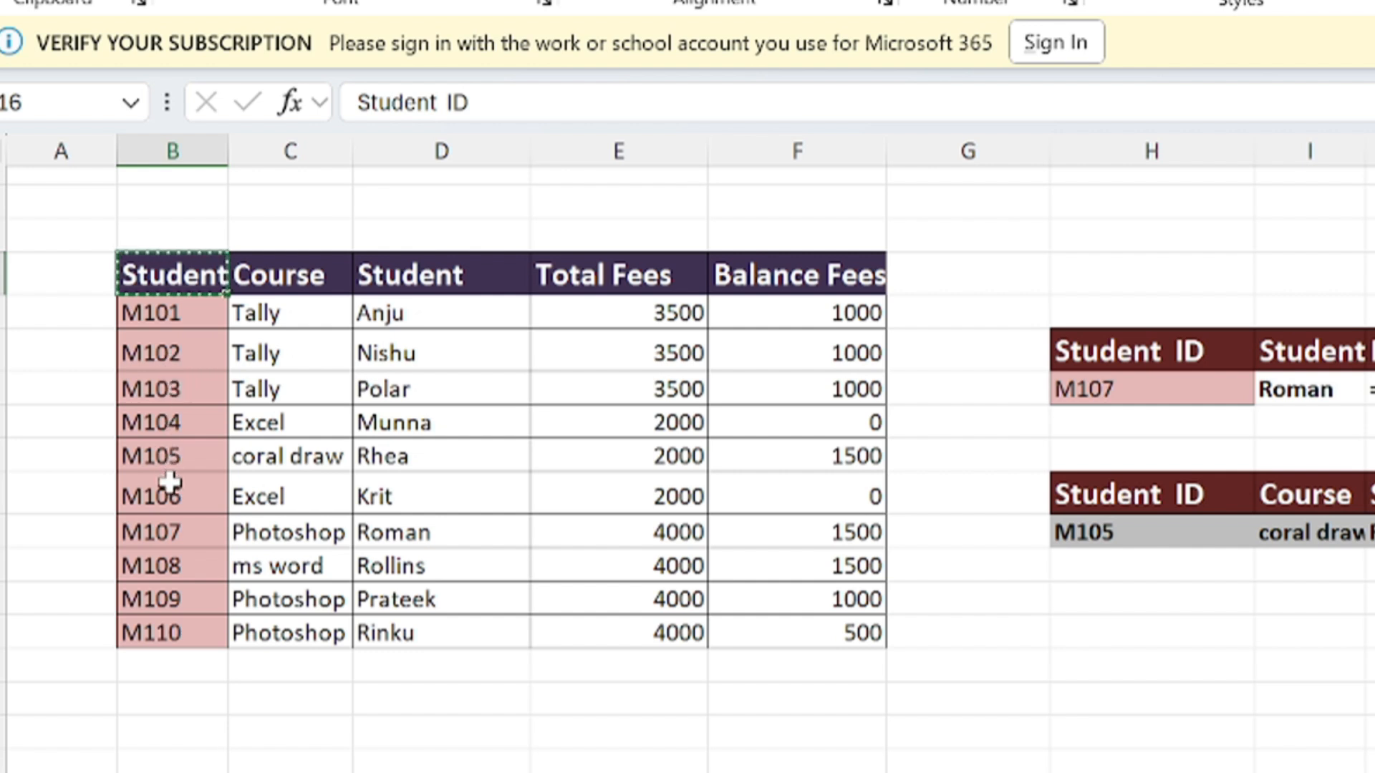
{"action": "left_click", "coordinate": [165, 422]}
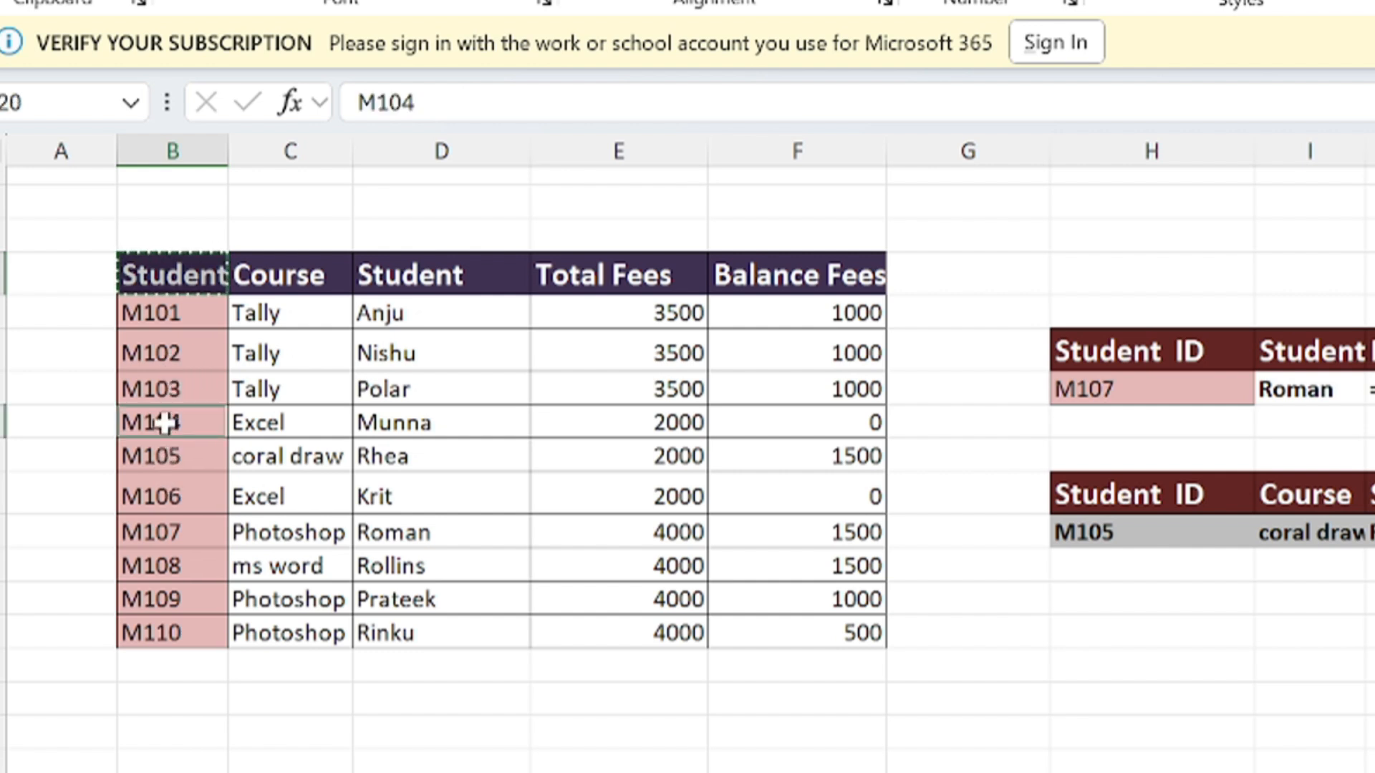
{"action": "key", "text": "ctrl+c"}
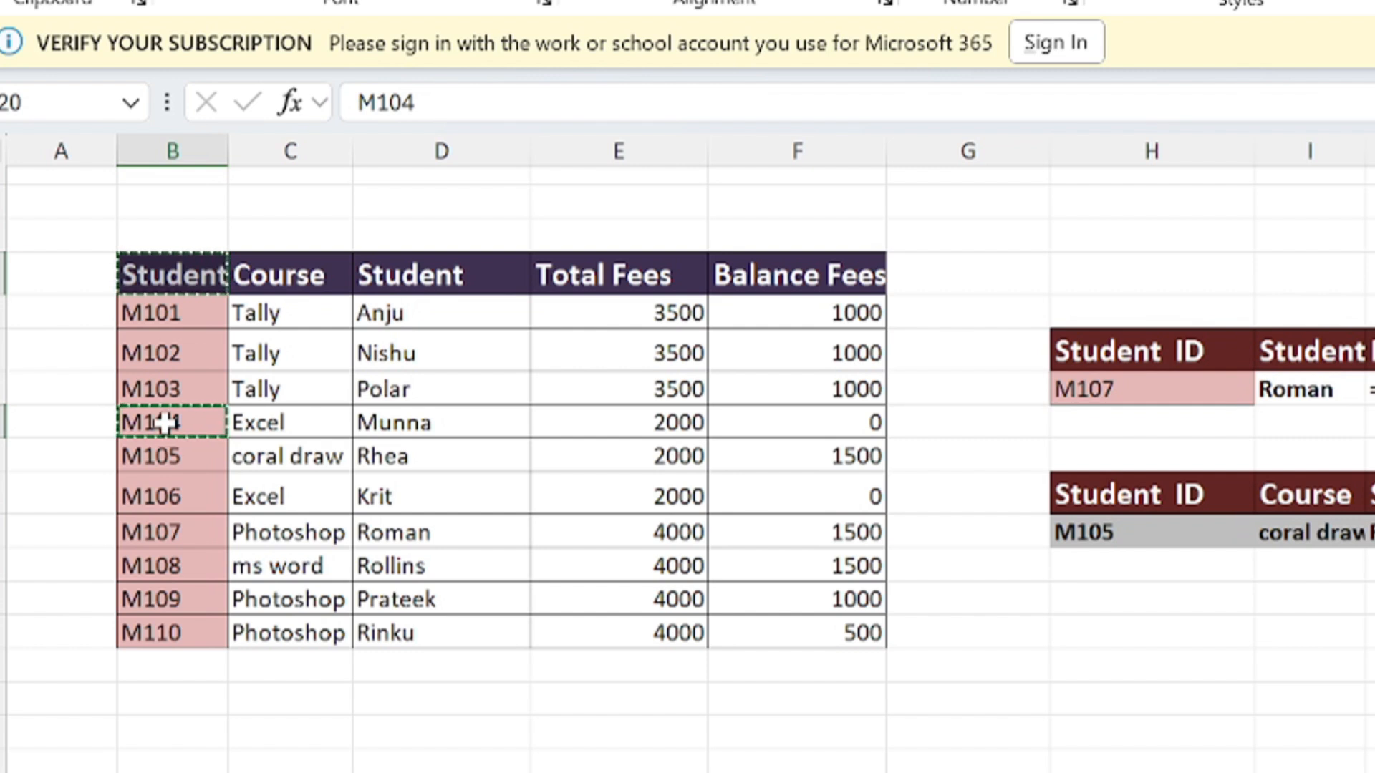
{"action": "left_click", "coordinate": [998, 633]}
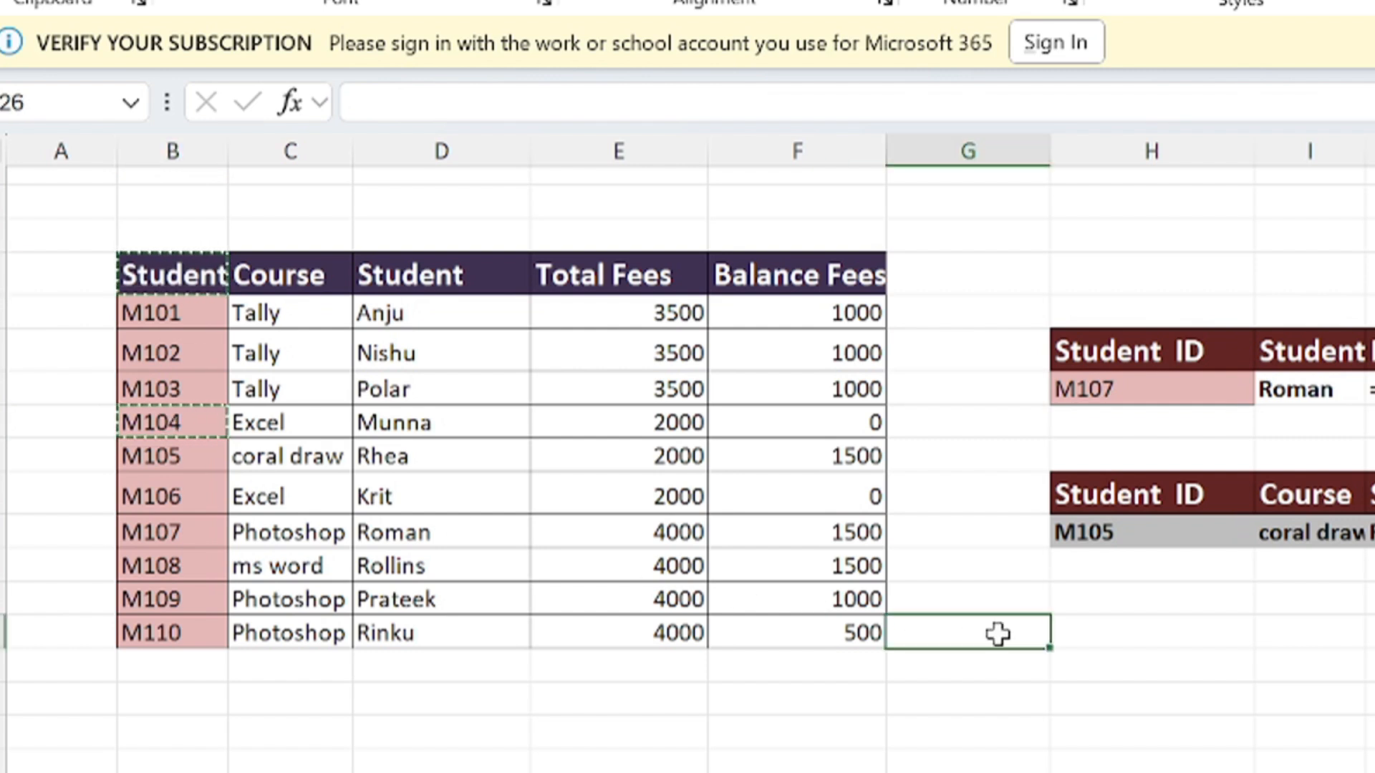
{"action": "key", "text": "ctrl+v"}
{"action": "key", "text": "Escape"}
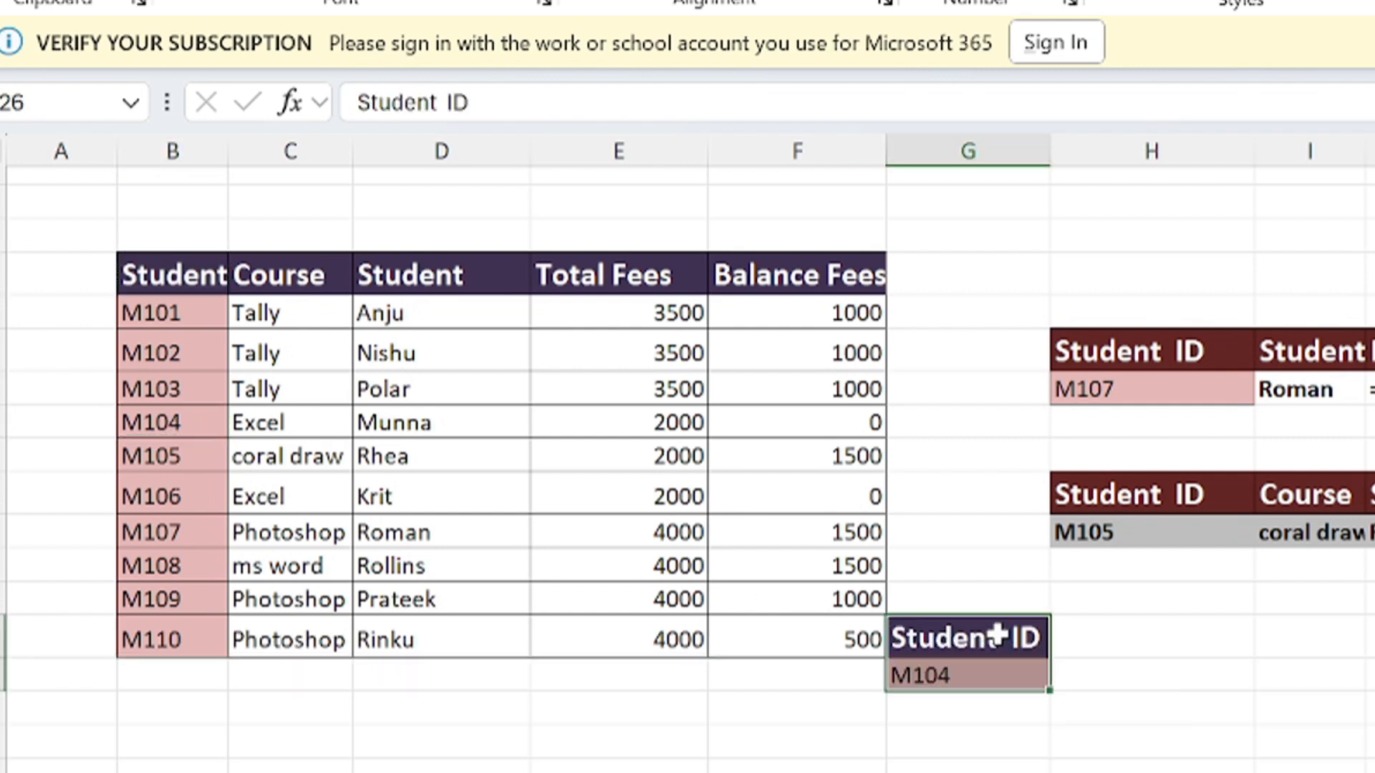
{"action": "left_click", "coordinate": [977, 680]}
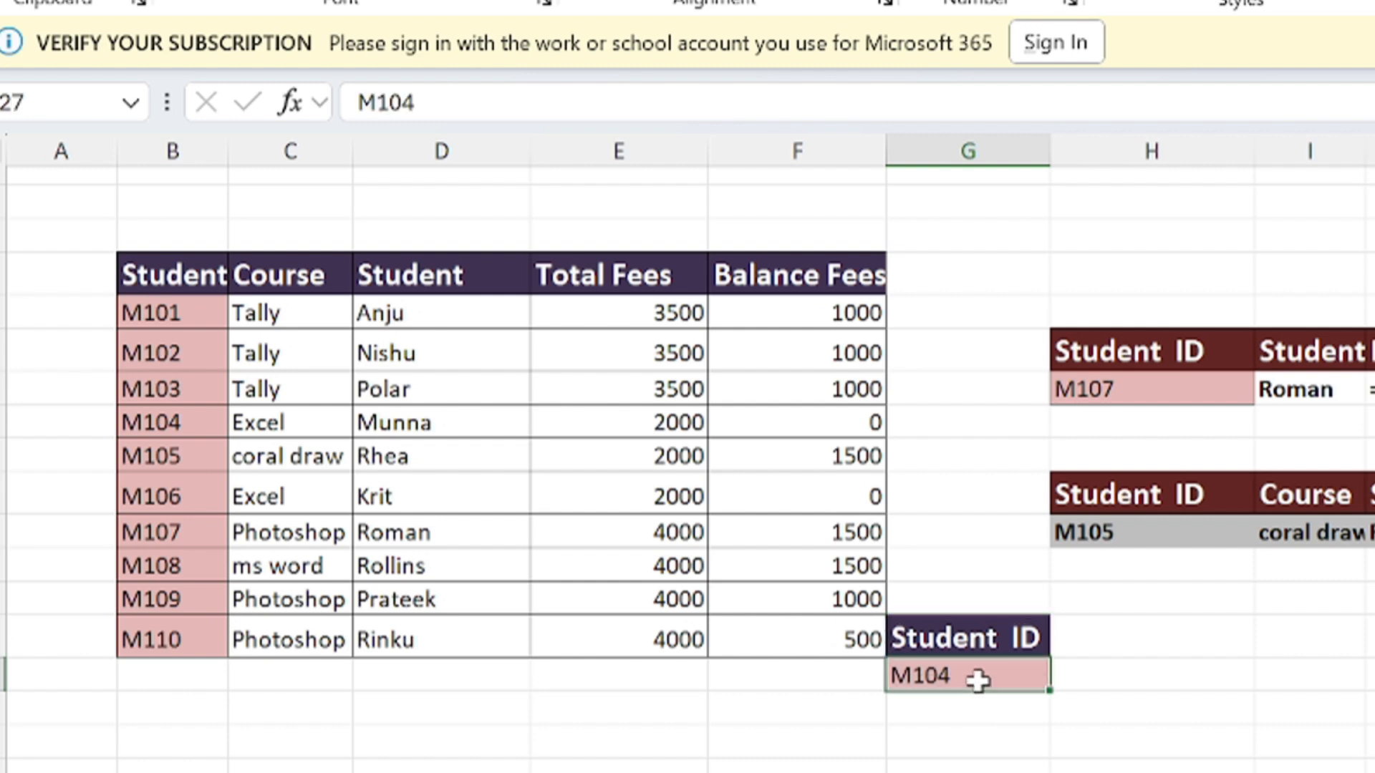
{"action": "left_click", "coordinate": [936, 698]}
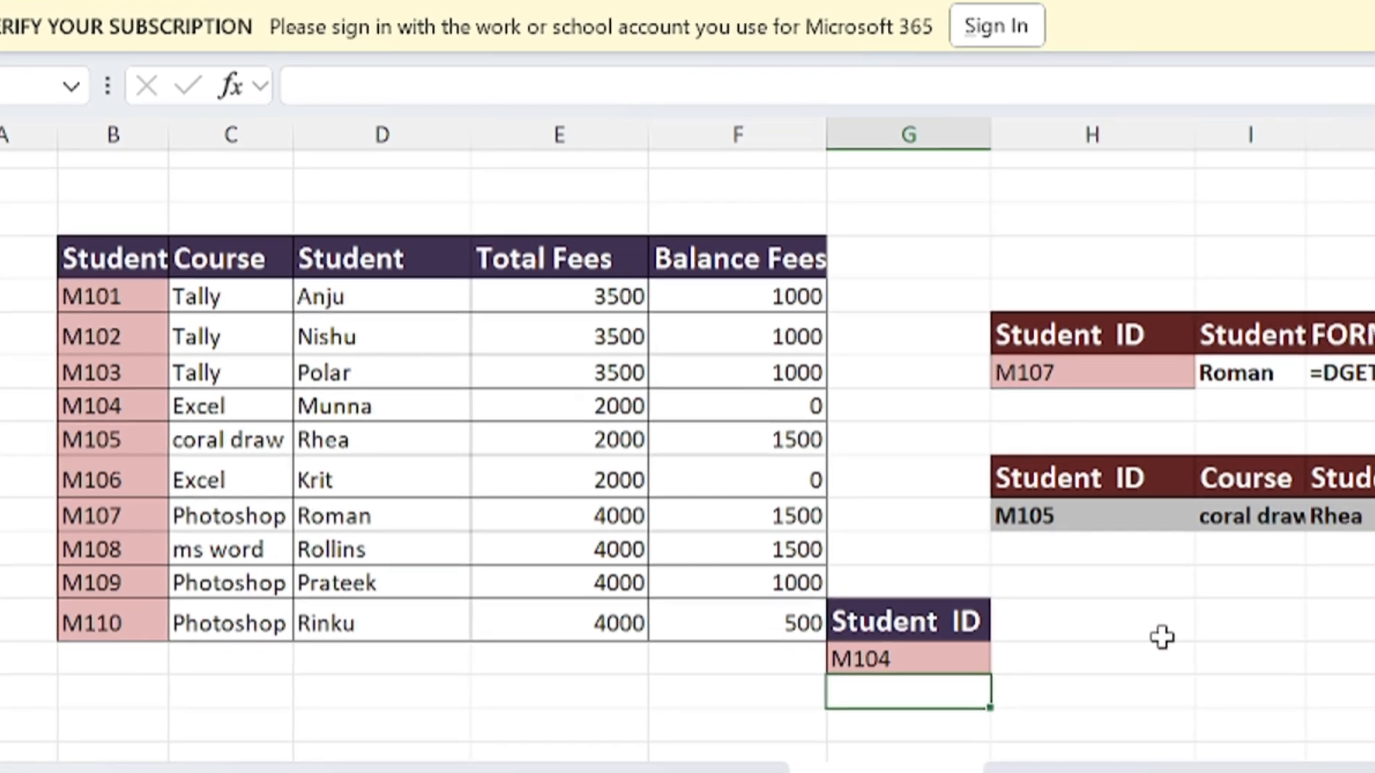
Copy the Student header from D16 into H26 beside the new Student ID header
{"action": "left_click", "coordinate": [1137, 663]}
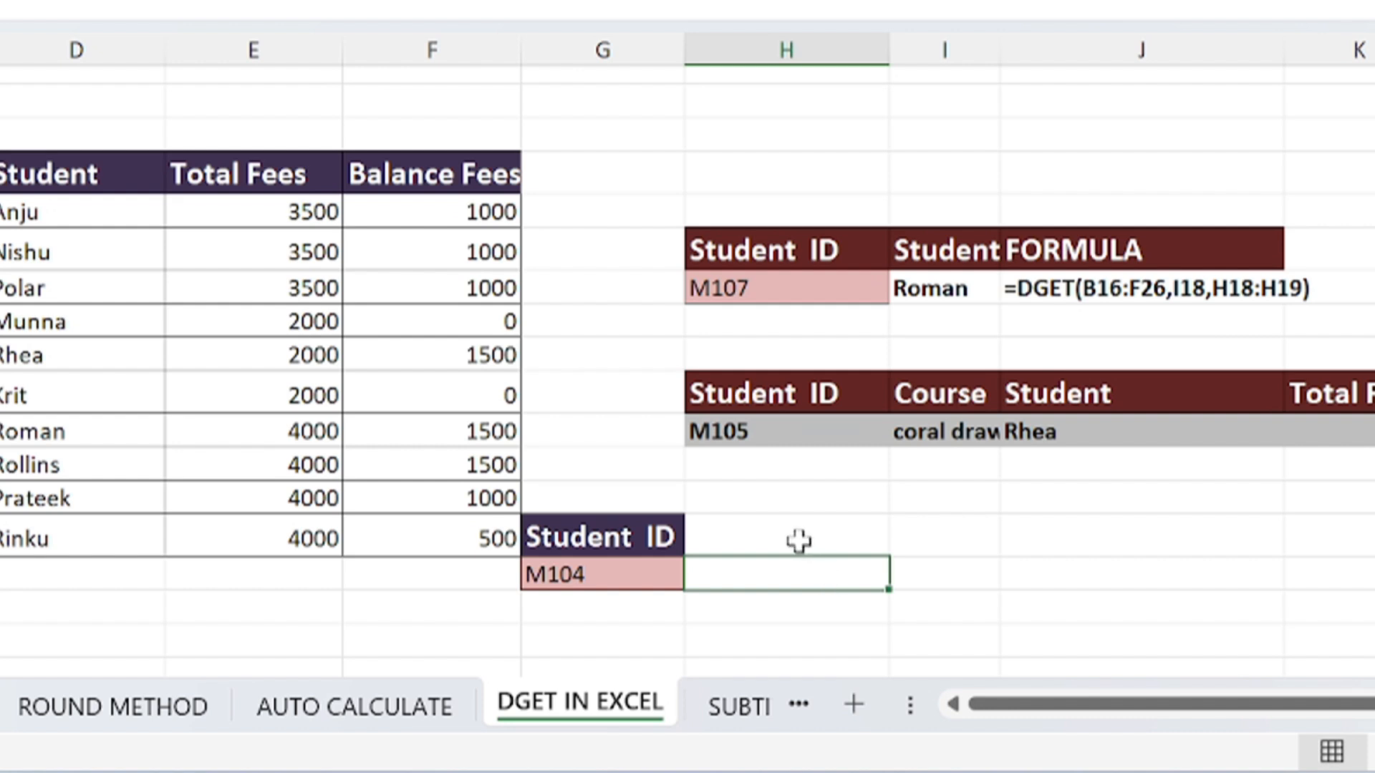
{"action": "left_click", "coordinate": [68, 174]}
{"action": "key", "text": "ctrl+c"}
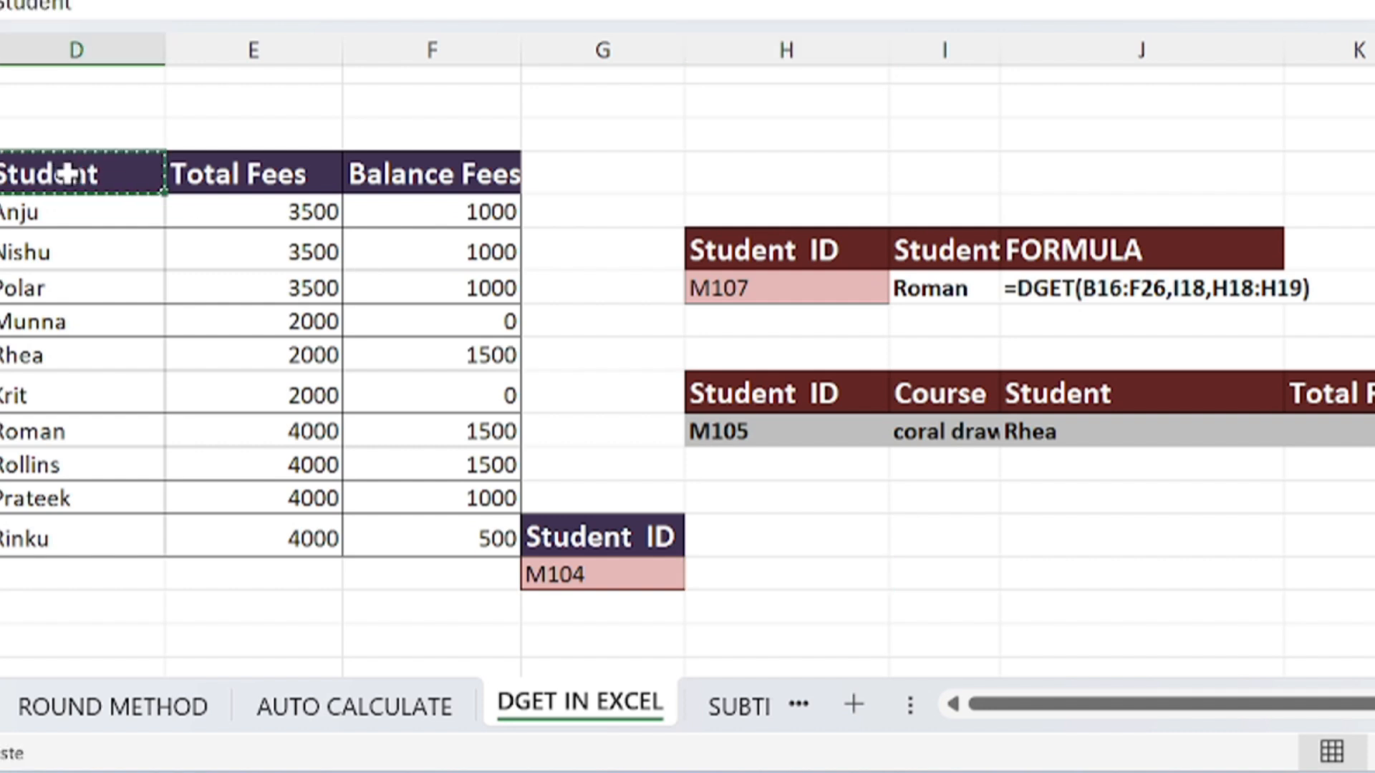
{"action": "left_click", "coordinate": [760, 532]}
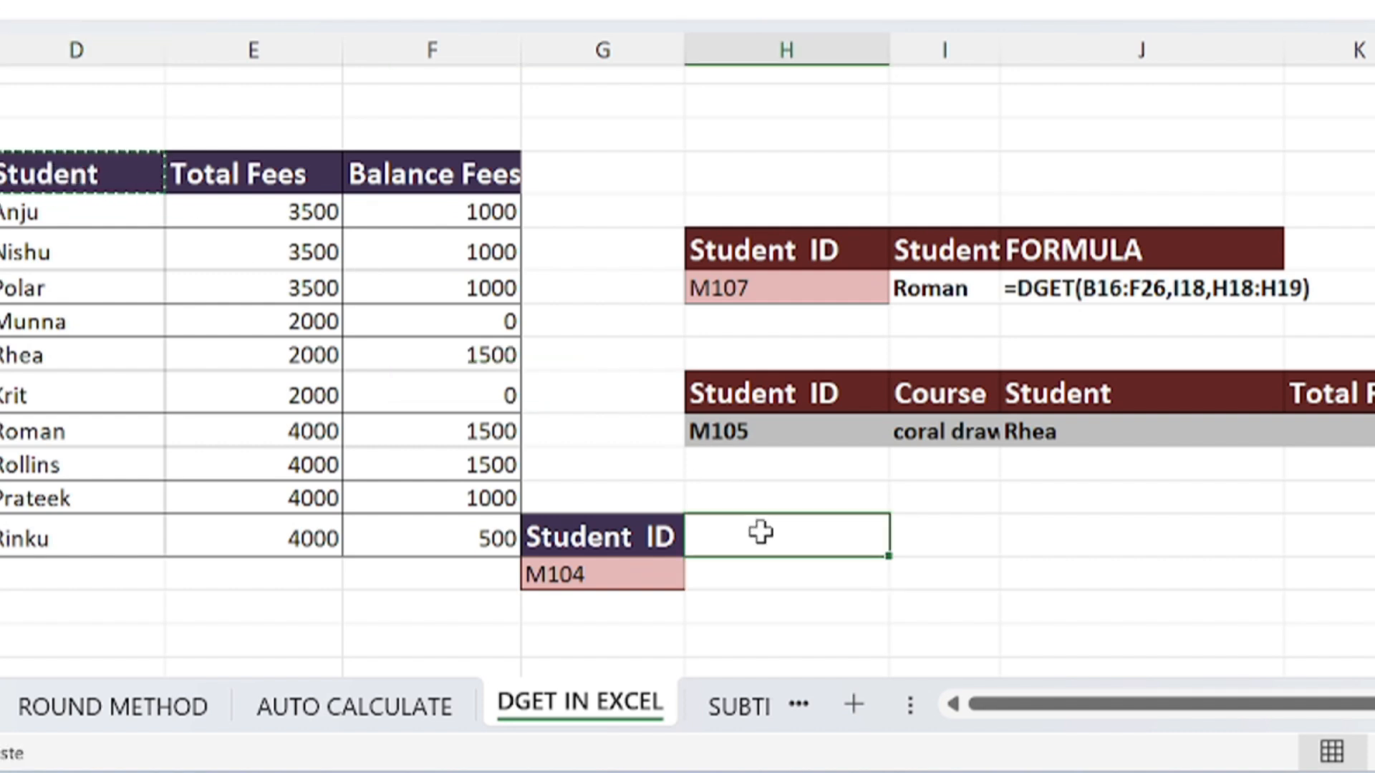
{"action": "key", "text": "ctrl+v"}
Enter =DGET(B16:F26,H26,G26:G27) in H27 to look up the student for the ID in G27
{"action": "left_click", "coordinate": [755, 589]}
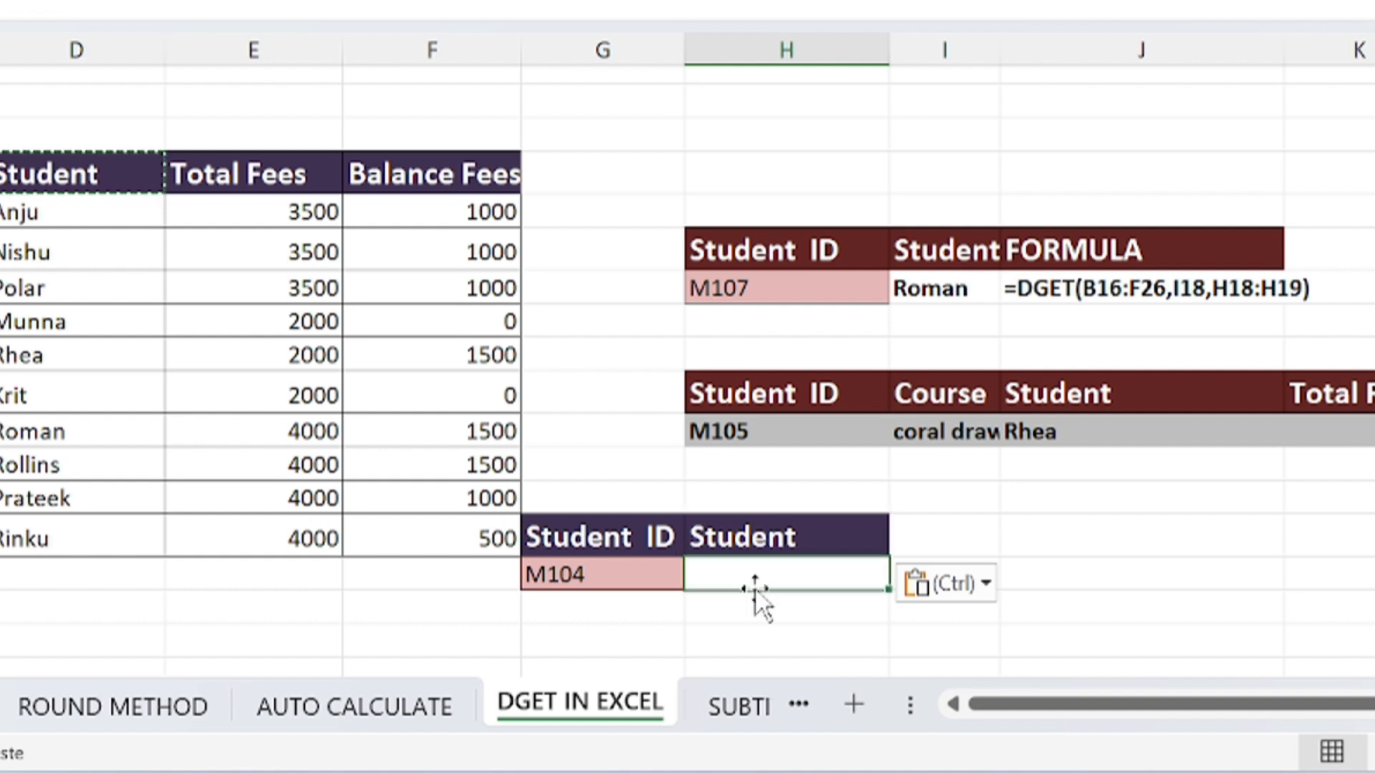
{"action": "type", "text": "=D"}
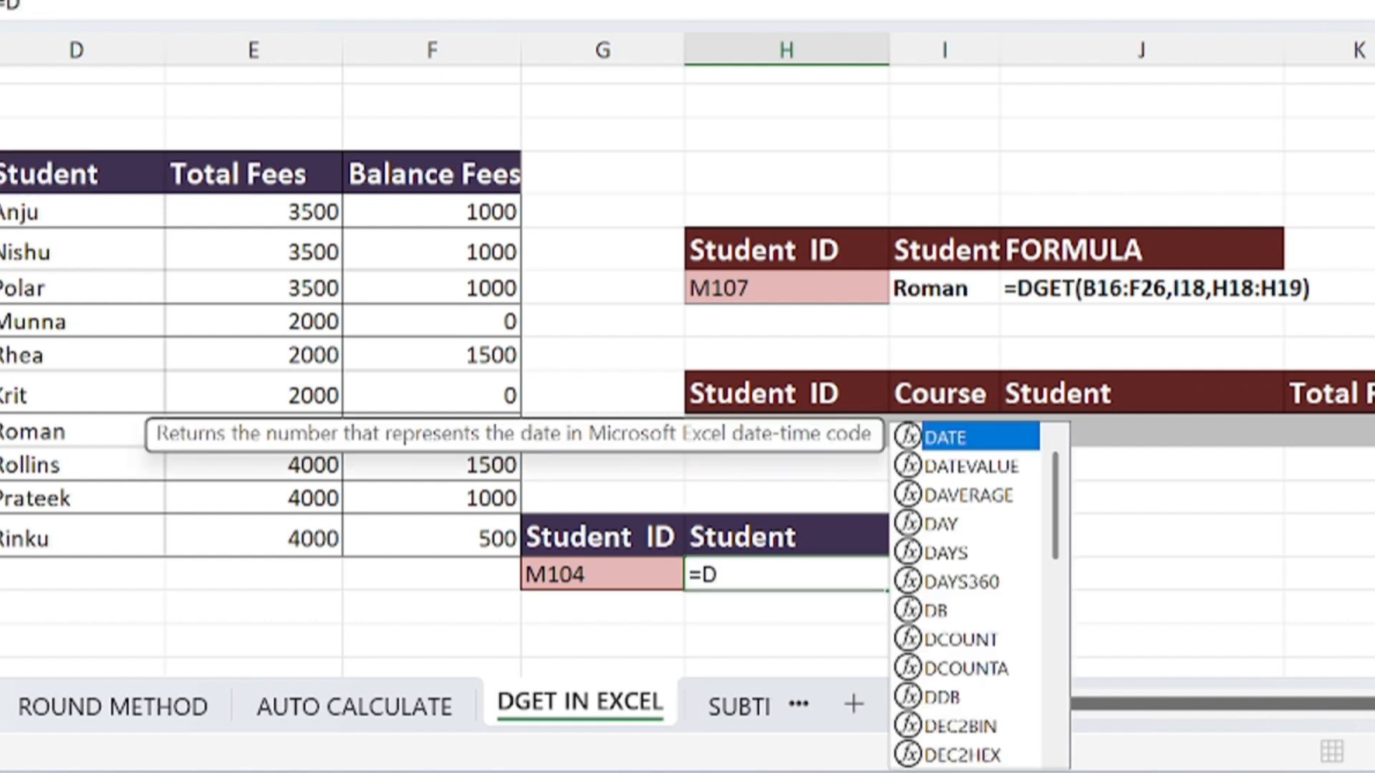
{"action": "type", "text": "GET"}
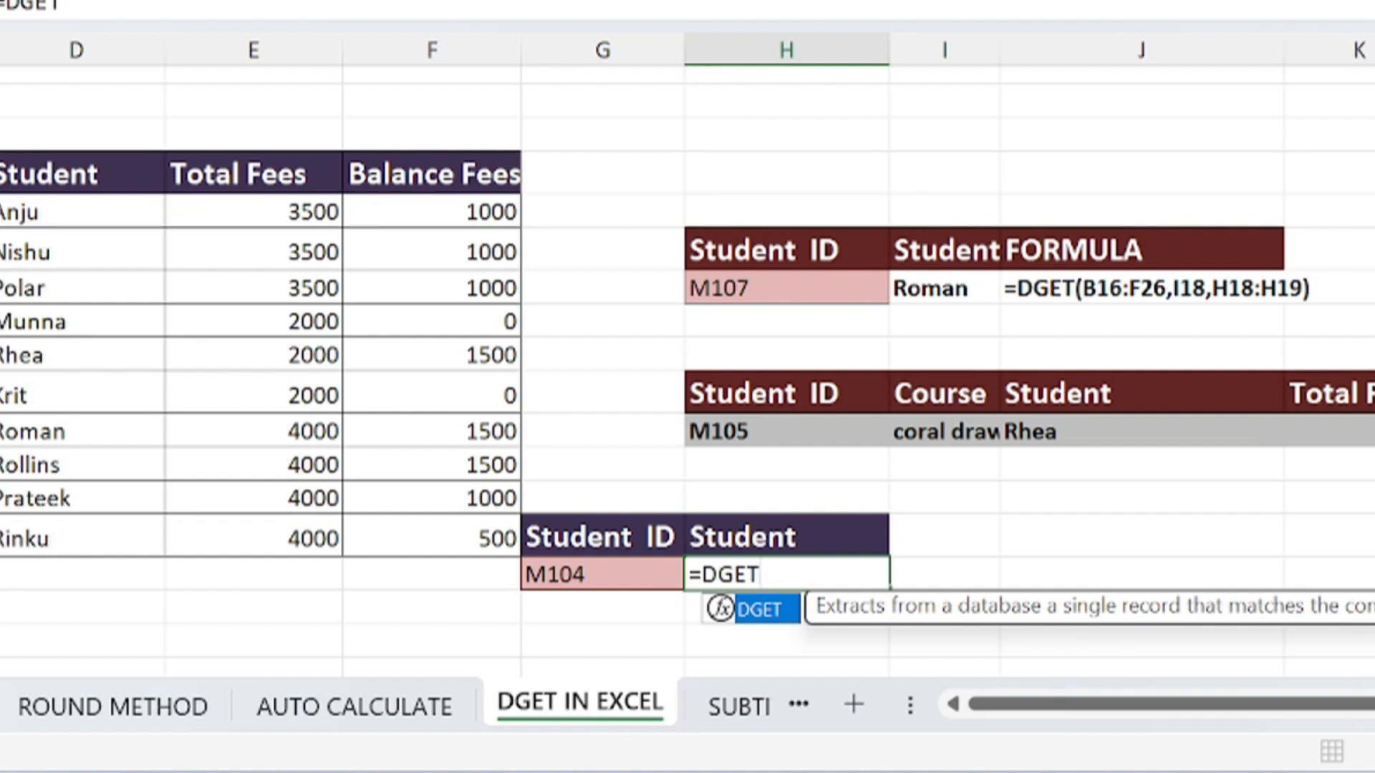
{"action": "type", "text": "("}
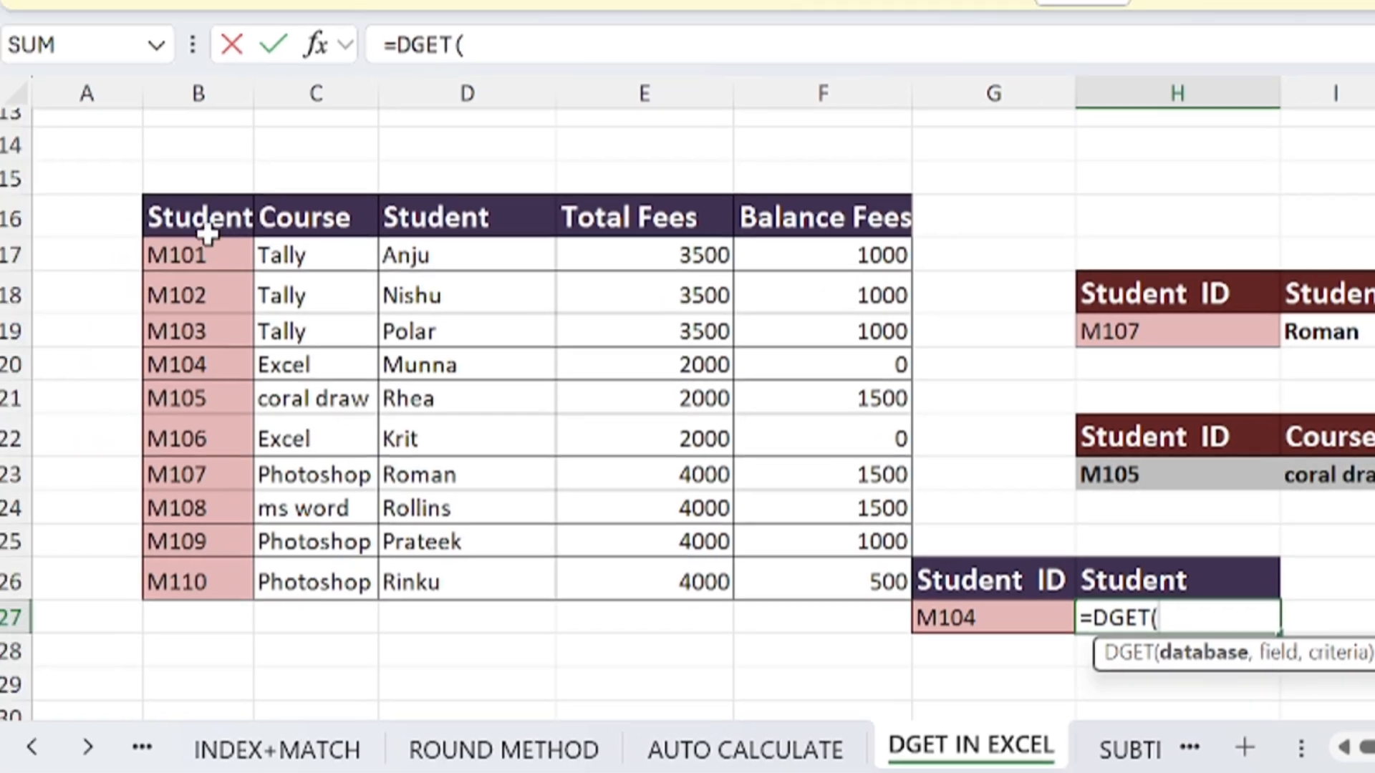
{"action": "left_click_drag", "start_coordinate": [0, 190], "coordinate": [128, 306]}
{"action": "left_click_drag", "start_coordinate": [353, 332], "coordinate": [778, 580]}
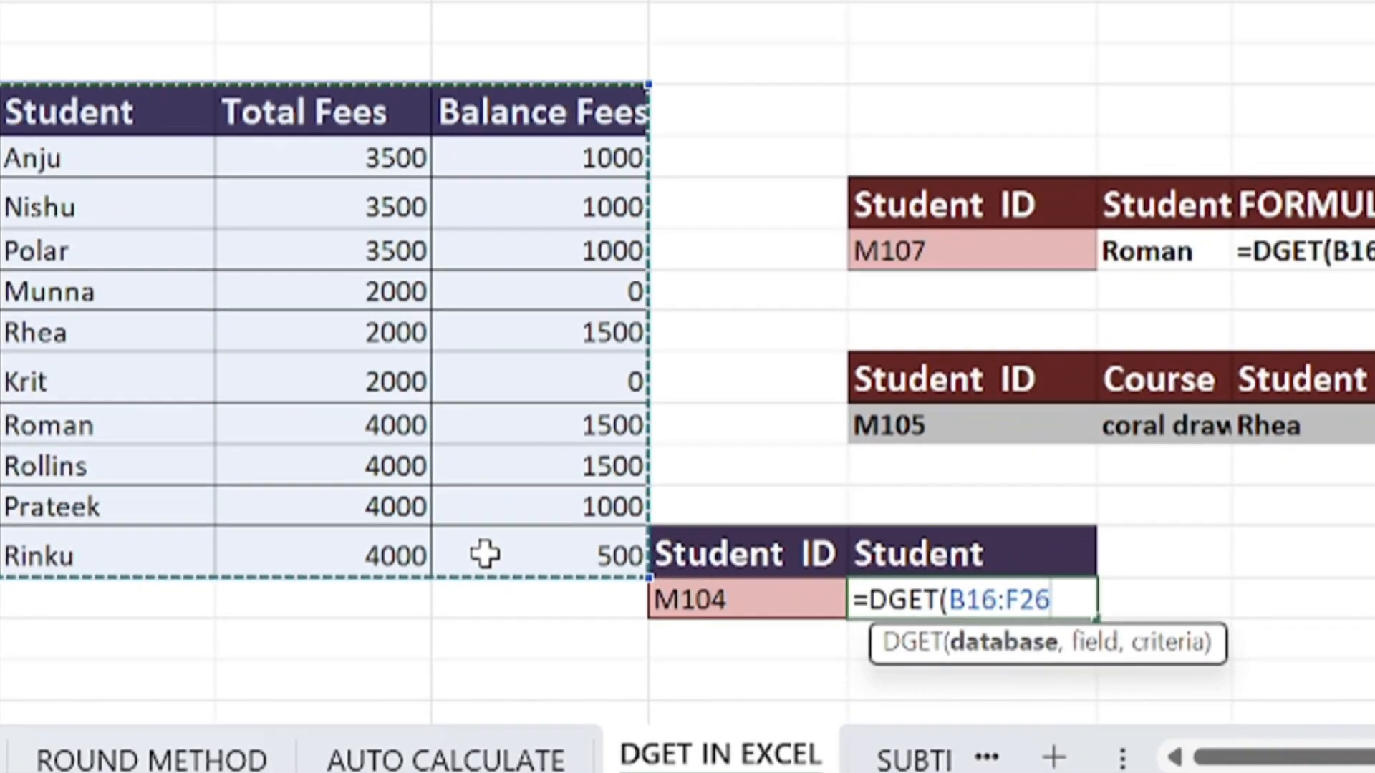
{"action": "type", "text": ","}
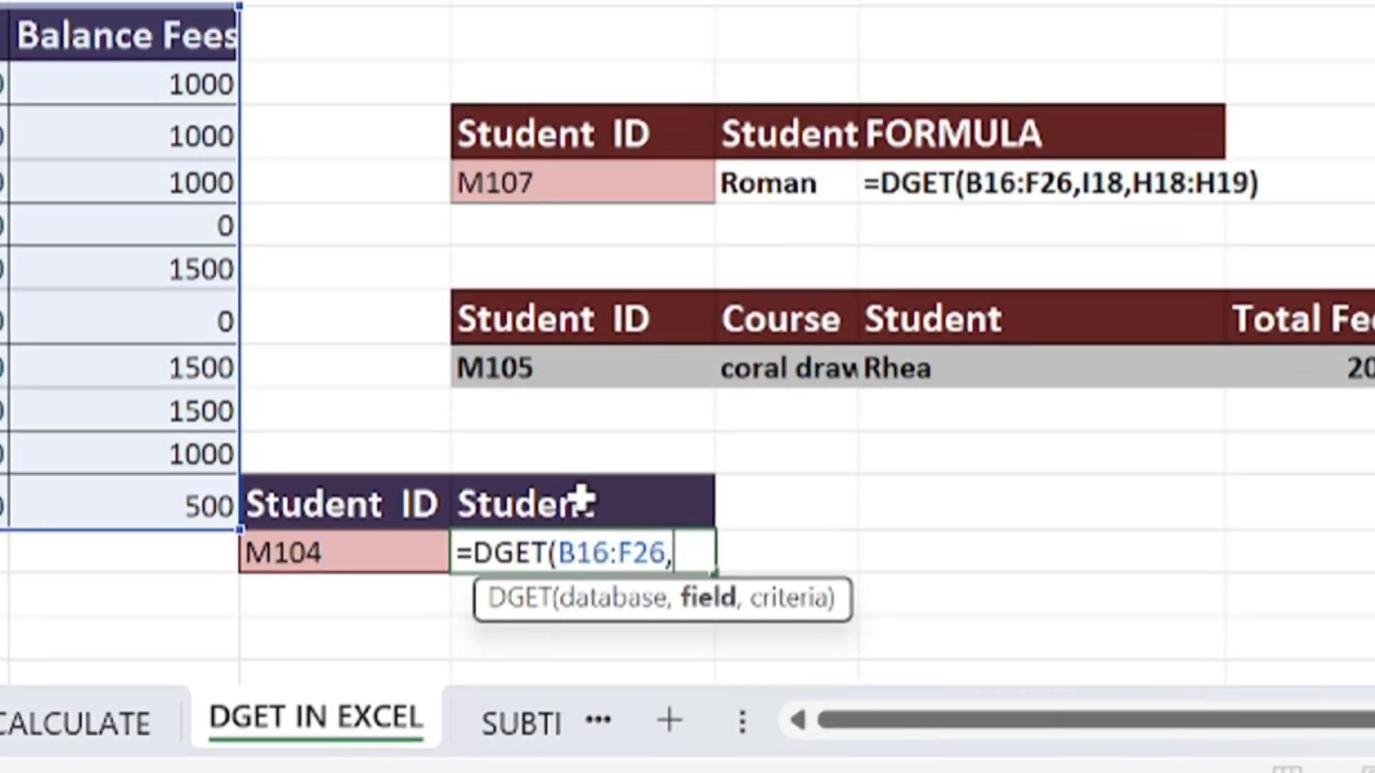
{"action": "left_click", "coordinate": [582, 499]}
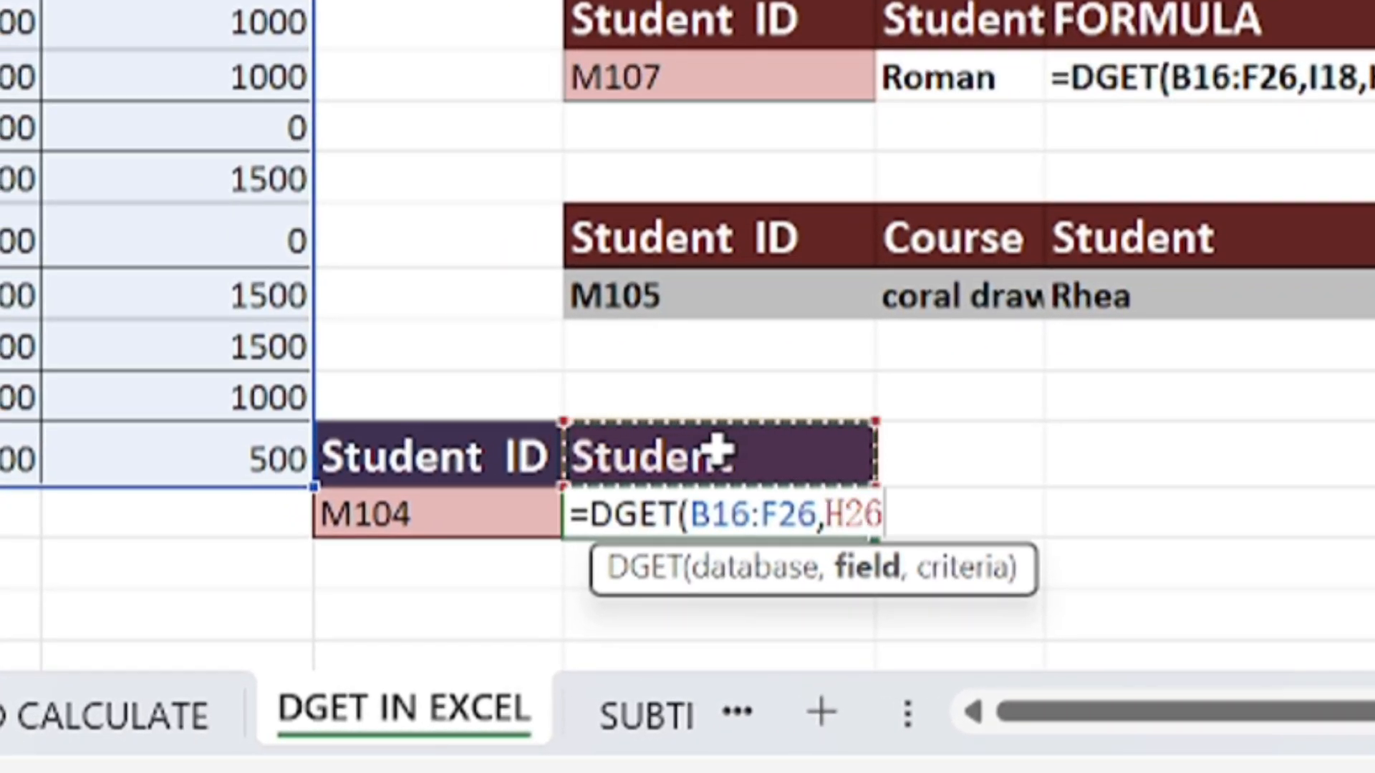
{"action": "type", "text": ","}
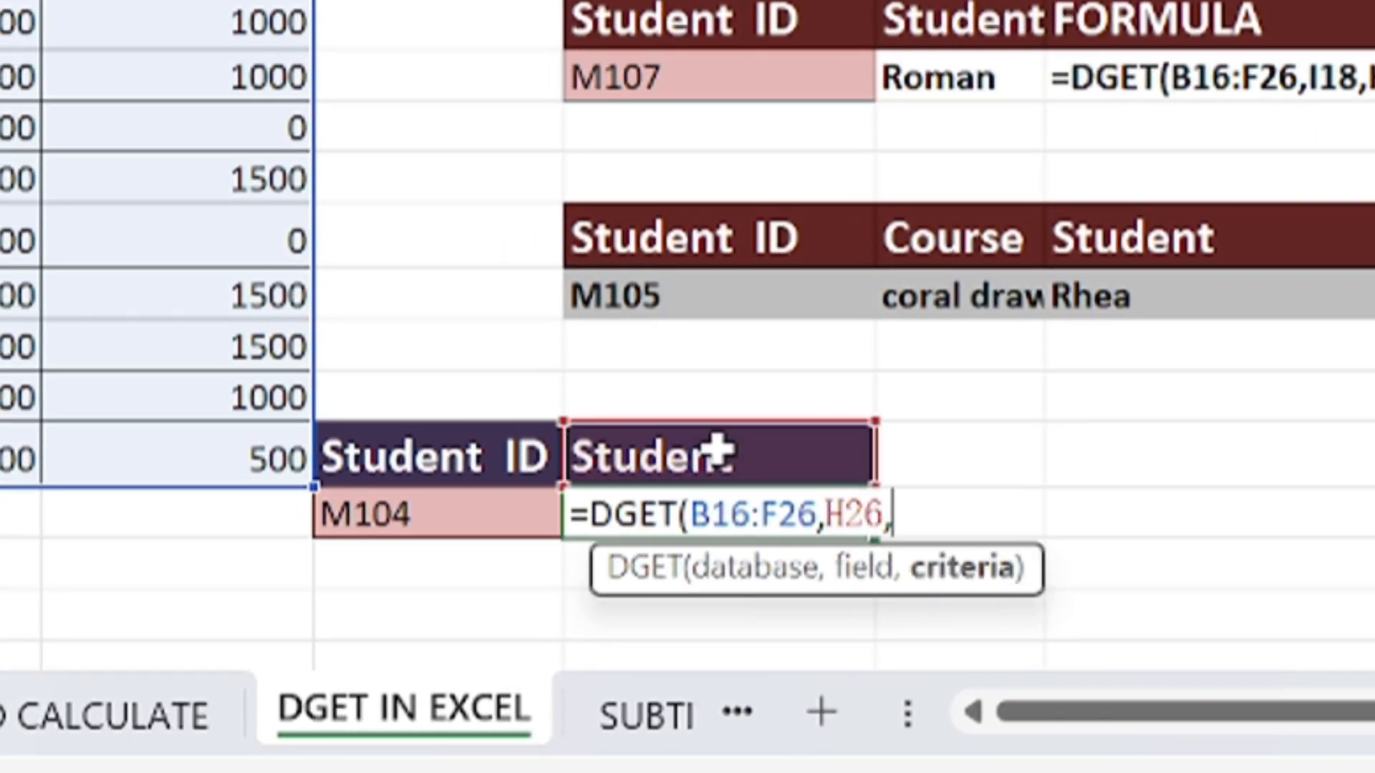
{"action": "left_click", "coordinate": [452, 467]}
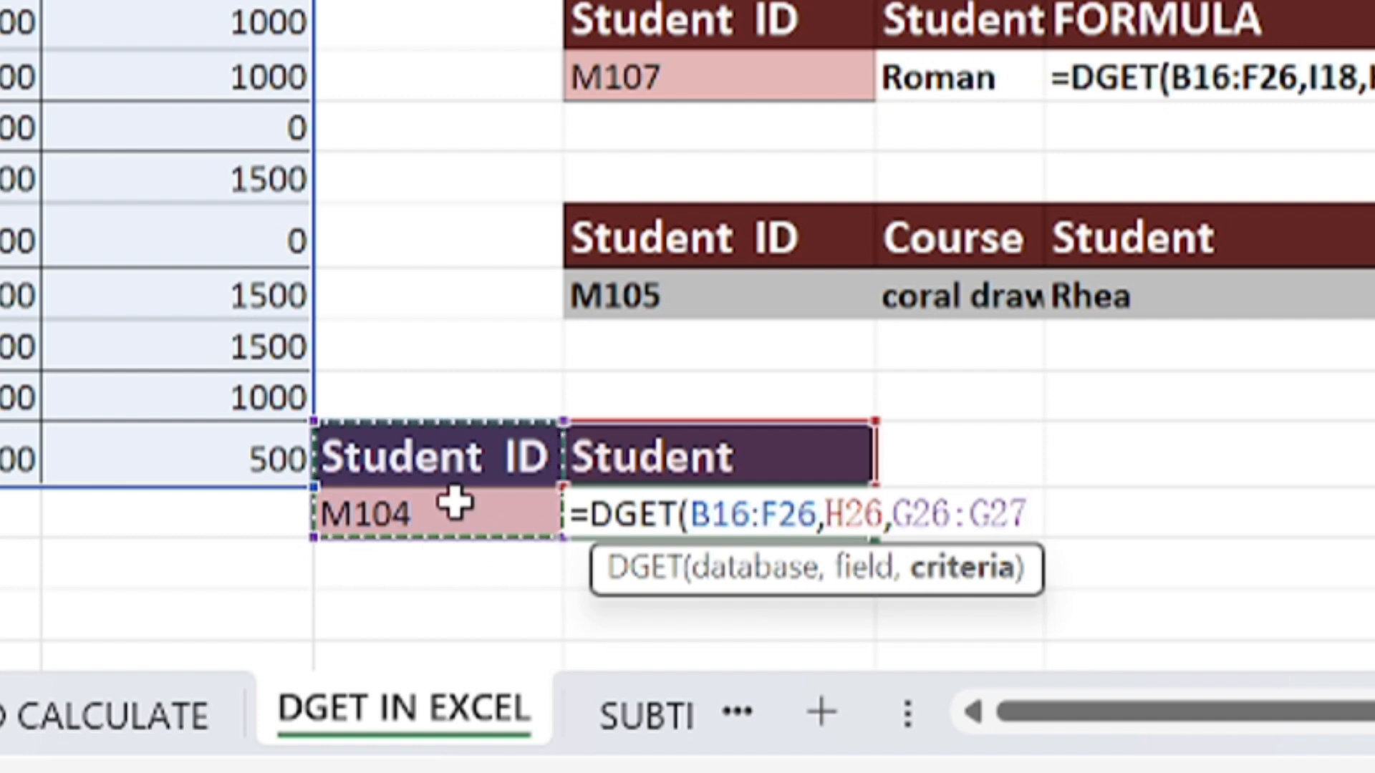
{"action": "type", "text": ")"}
{"action": "key", "text": "Return"}
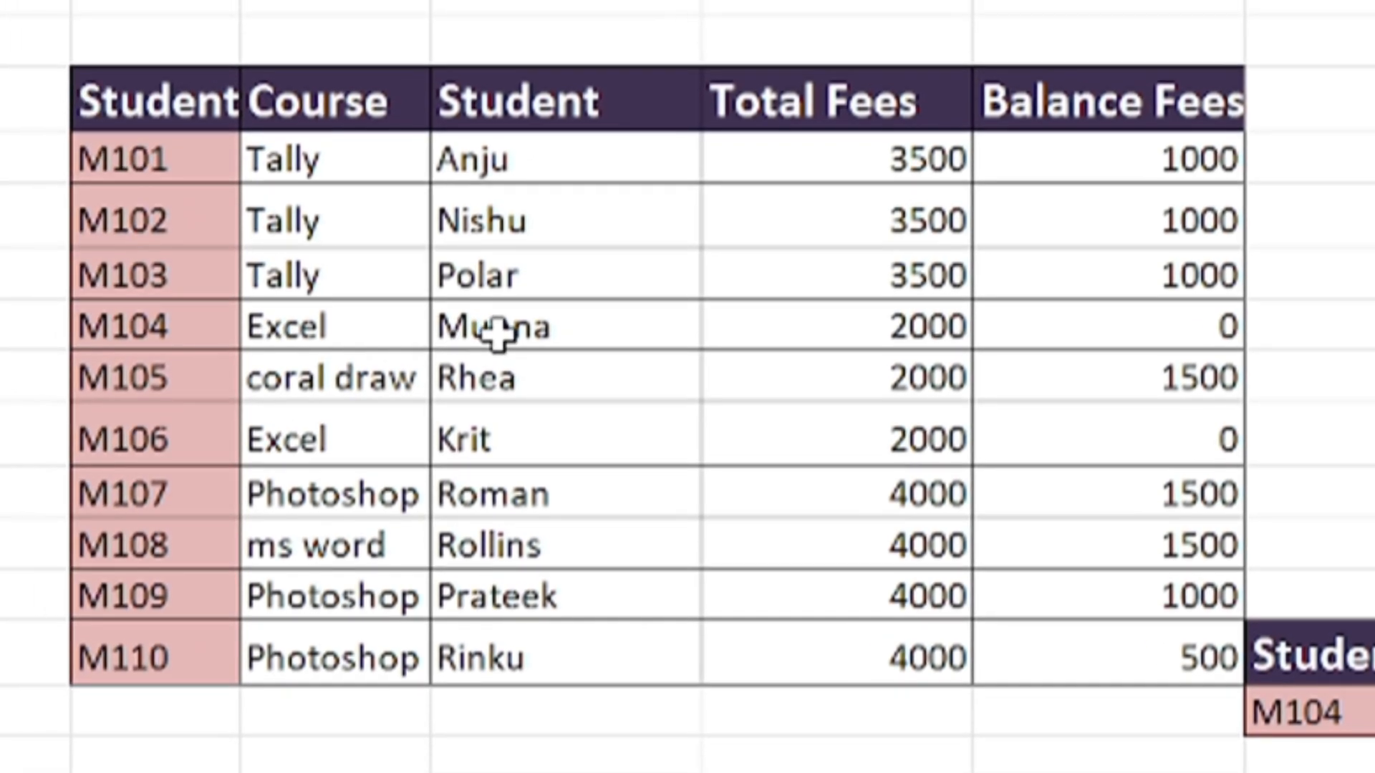
{"action": "left_click", "coordinate": [154, 260]}
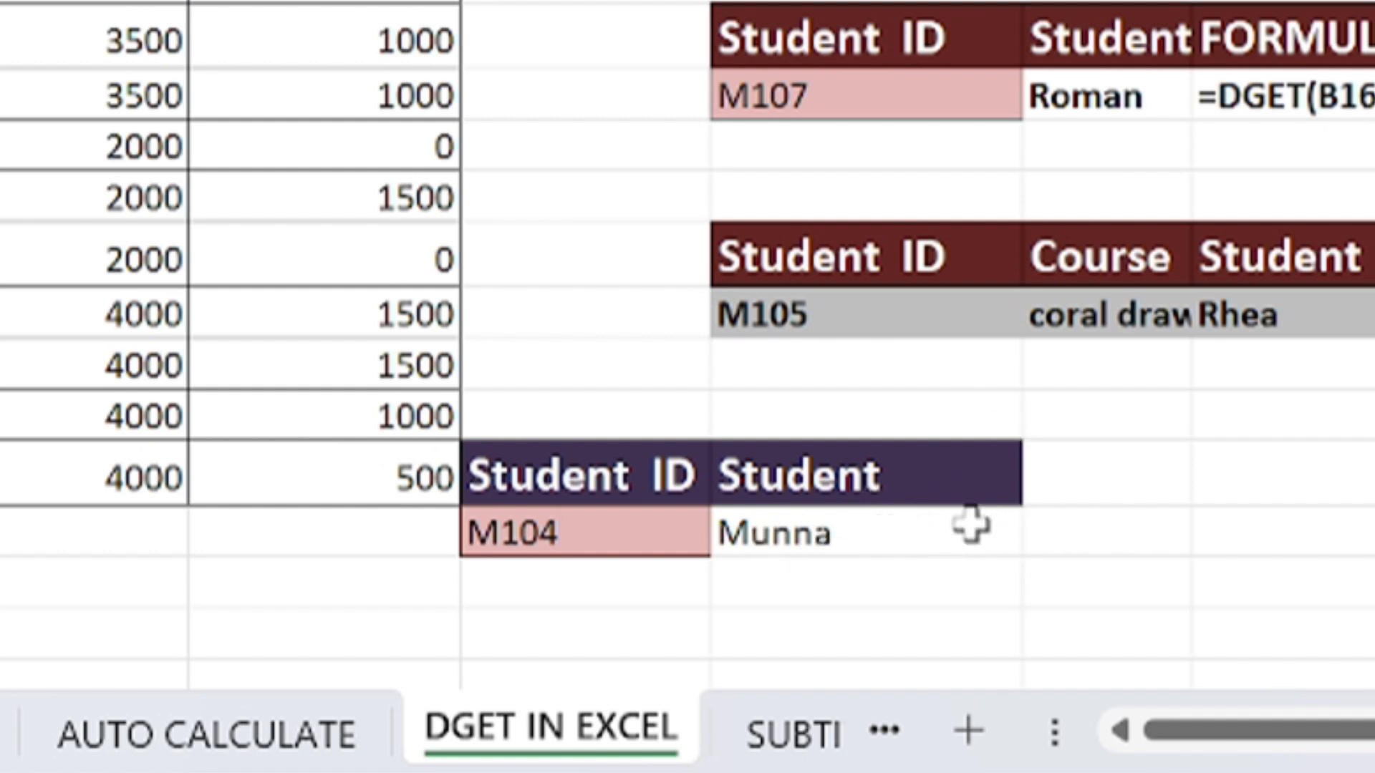
{"action": "left_click", "coordinate": [1138, 528]}
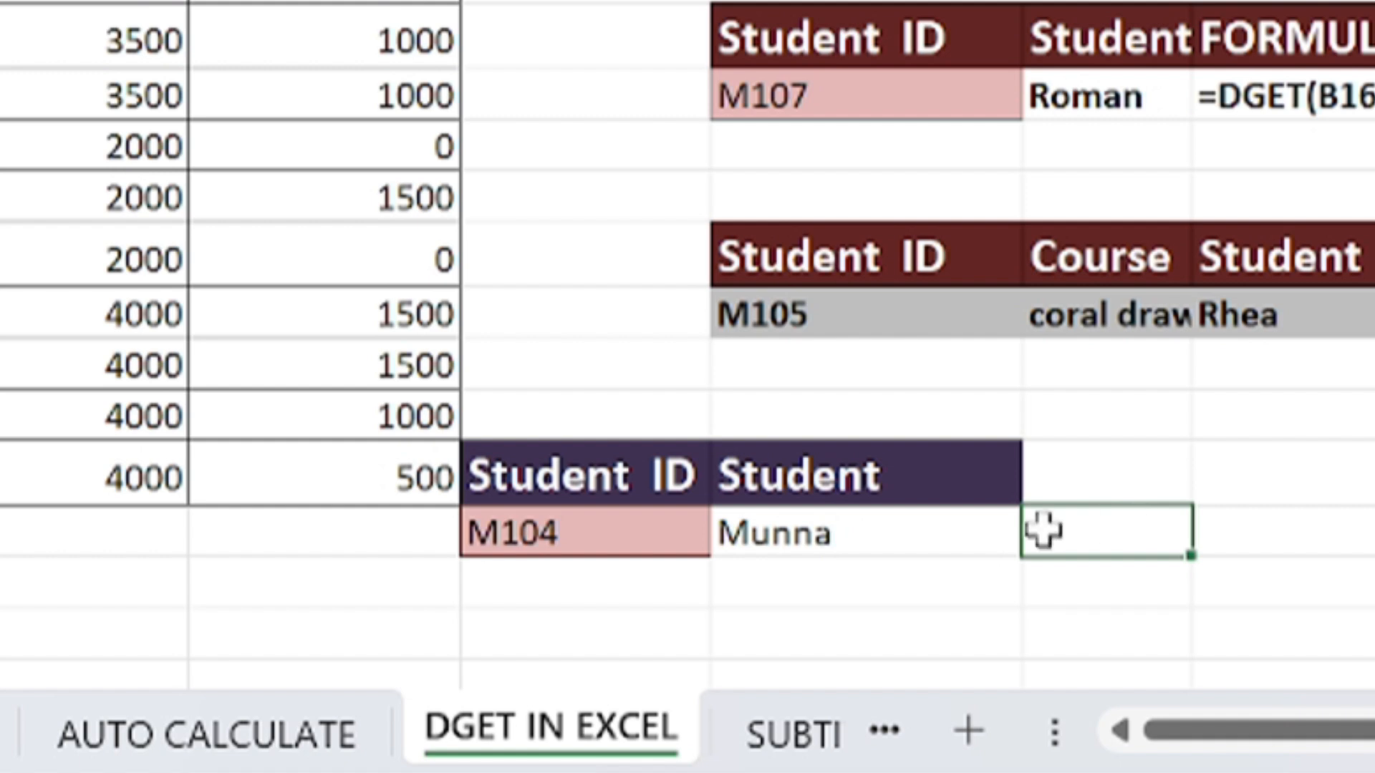
Replace the field argument of the DGET formula in H27 with F16, the Balance Fees header
{"action": "left_click", "coordinate": [885, 530]}
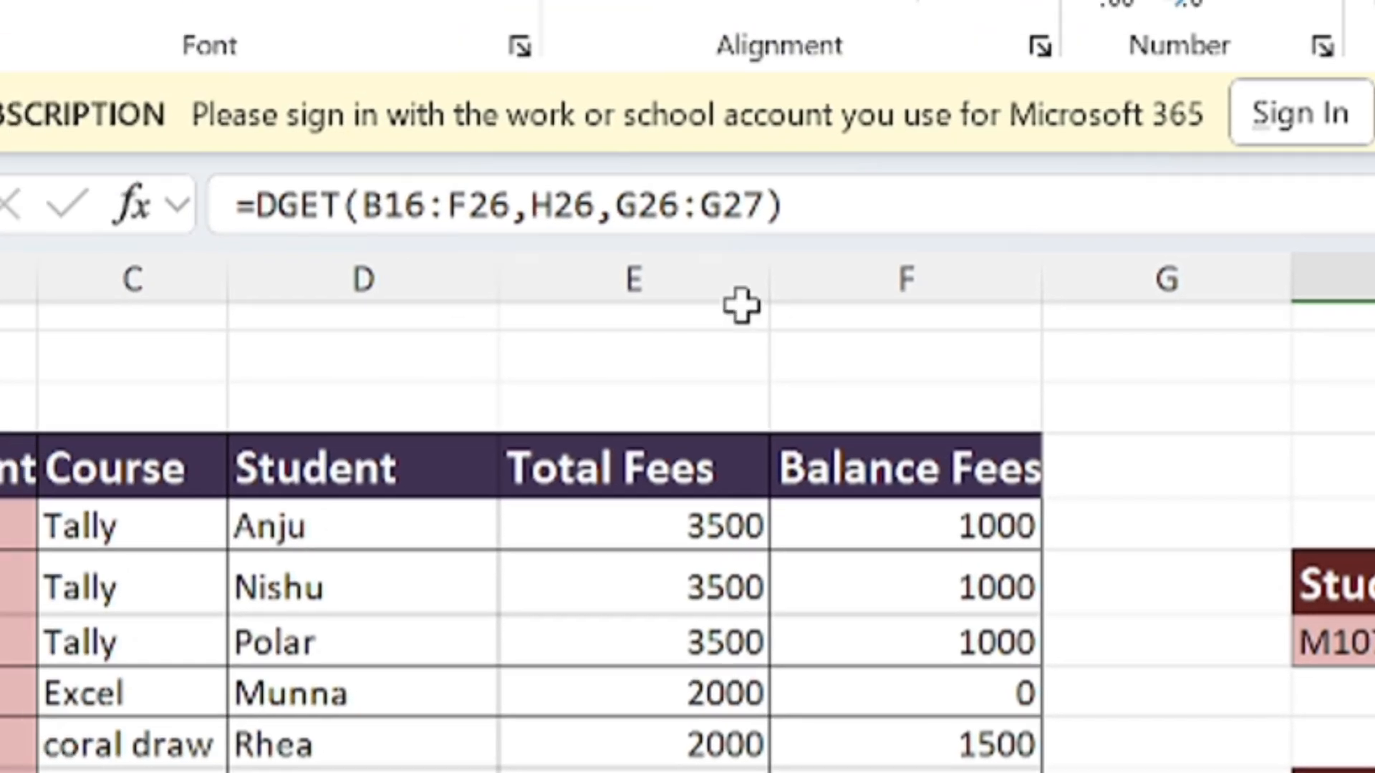
{"action": "left_click", "coordinate": [595, 206]}
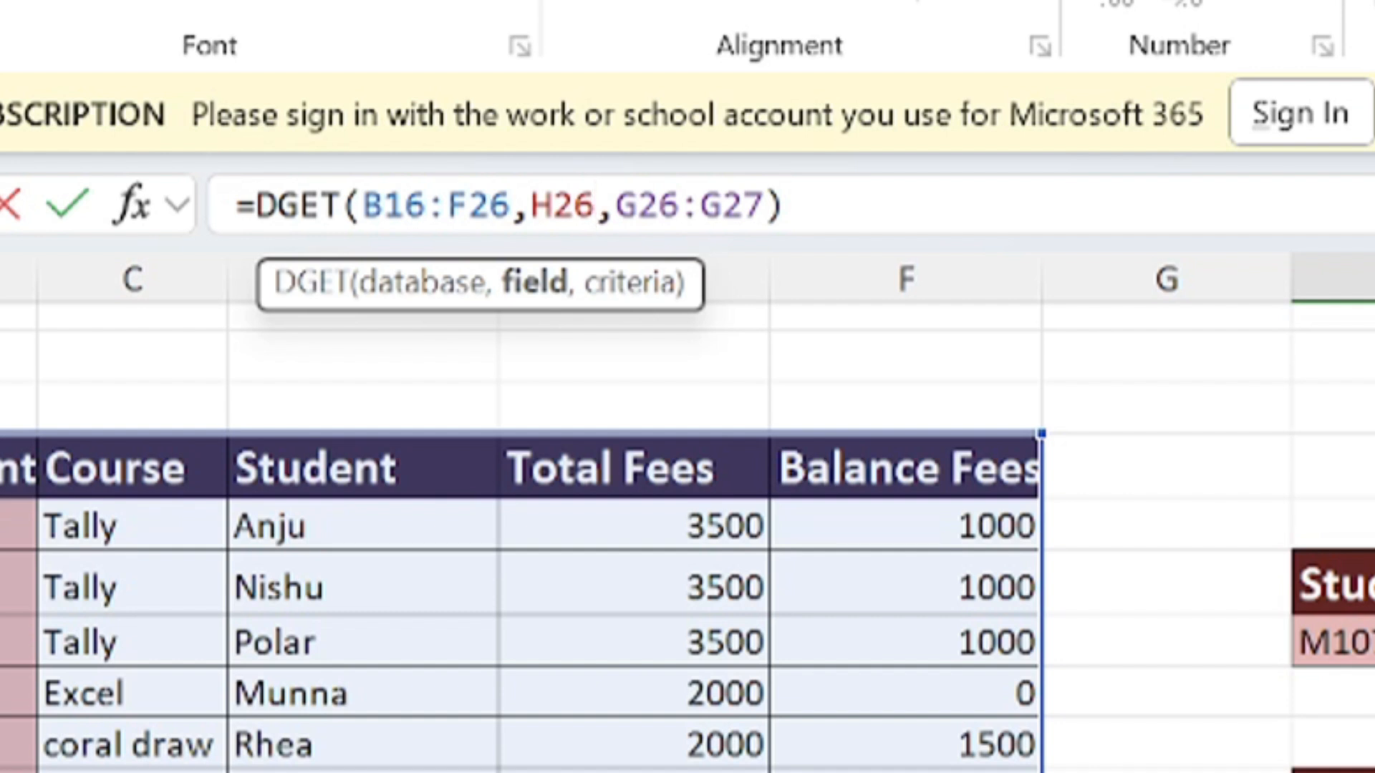
{"action": "key", "text": "BackSpace"}
{"action": "key", "text": "BackSpace"}
{"action": "key", "text": "BackSpace"}
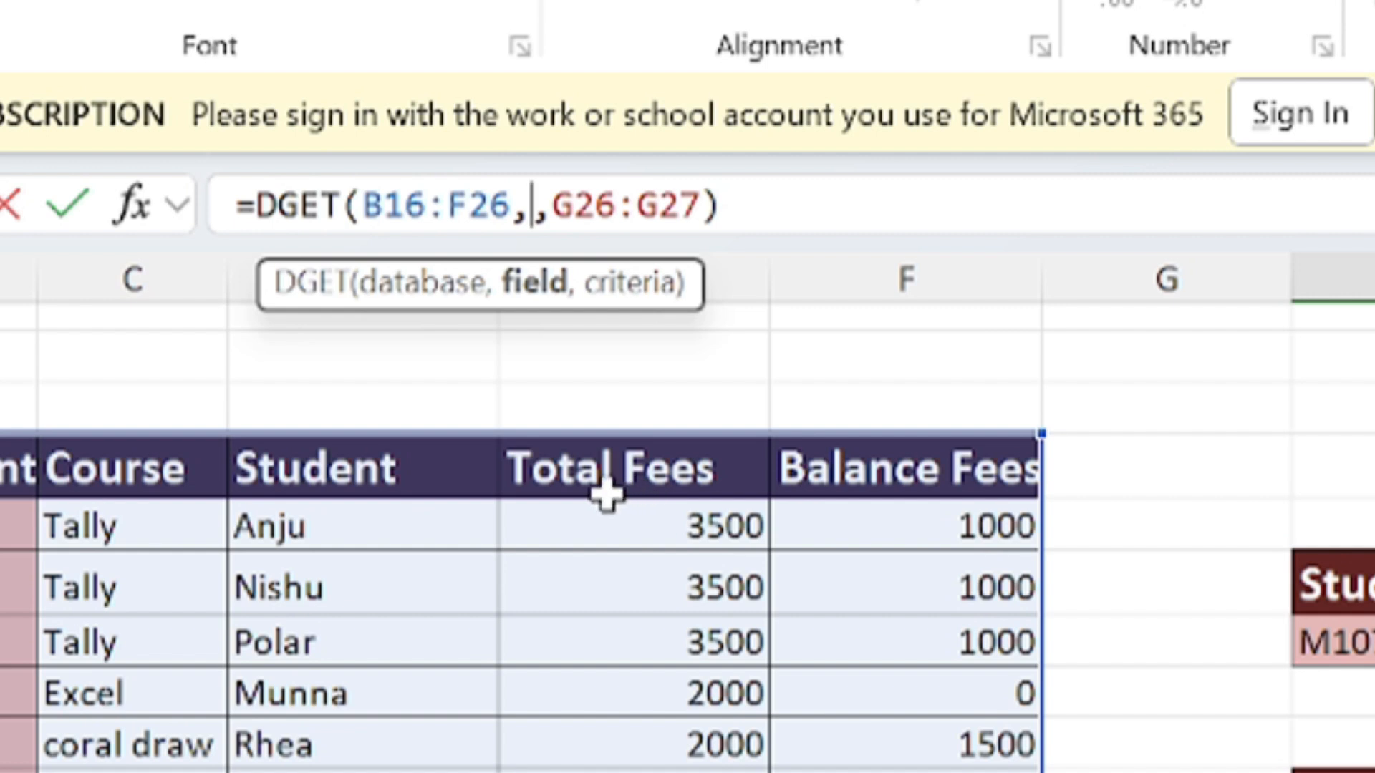
{"action": "left_click", "coordinate": [960, 476]}
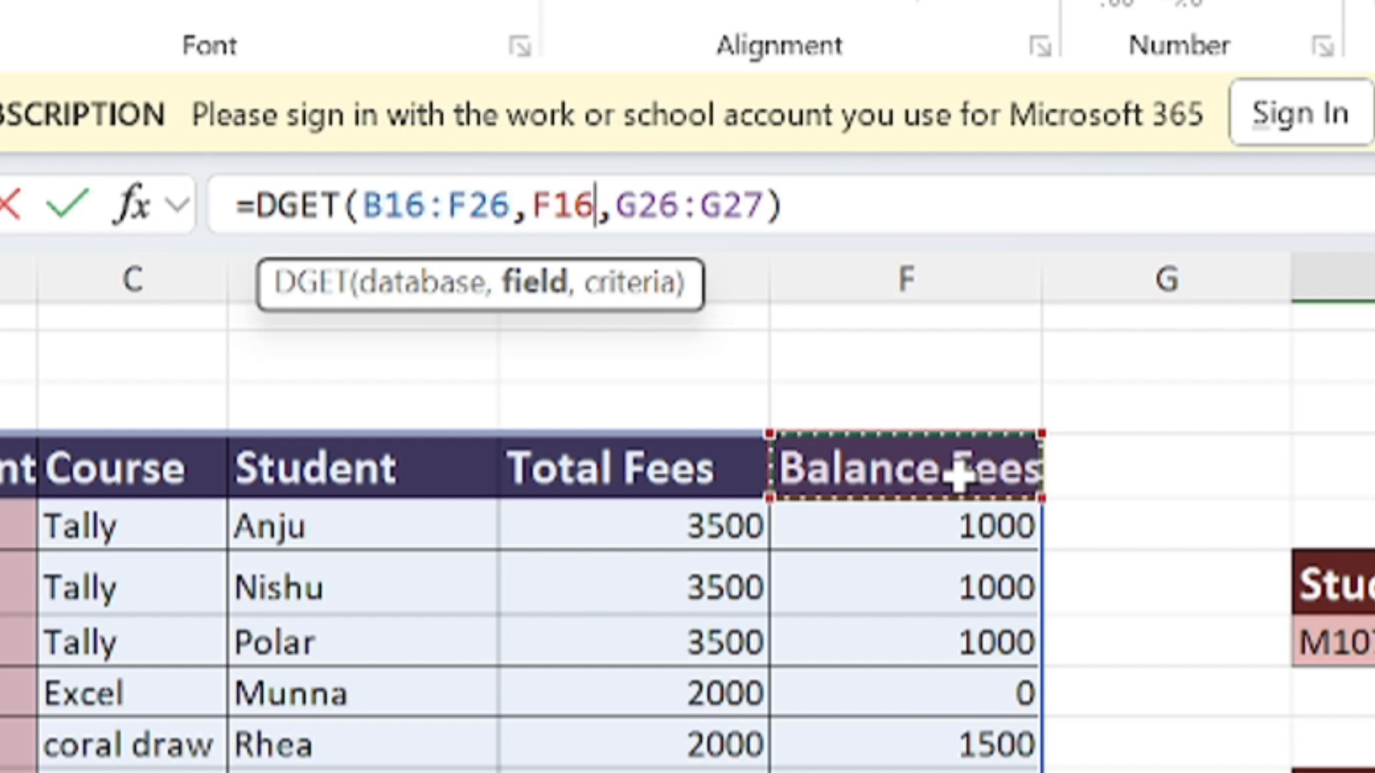
{"action": "key", "text": "Return"}
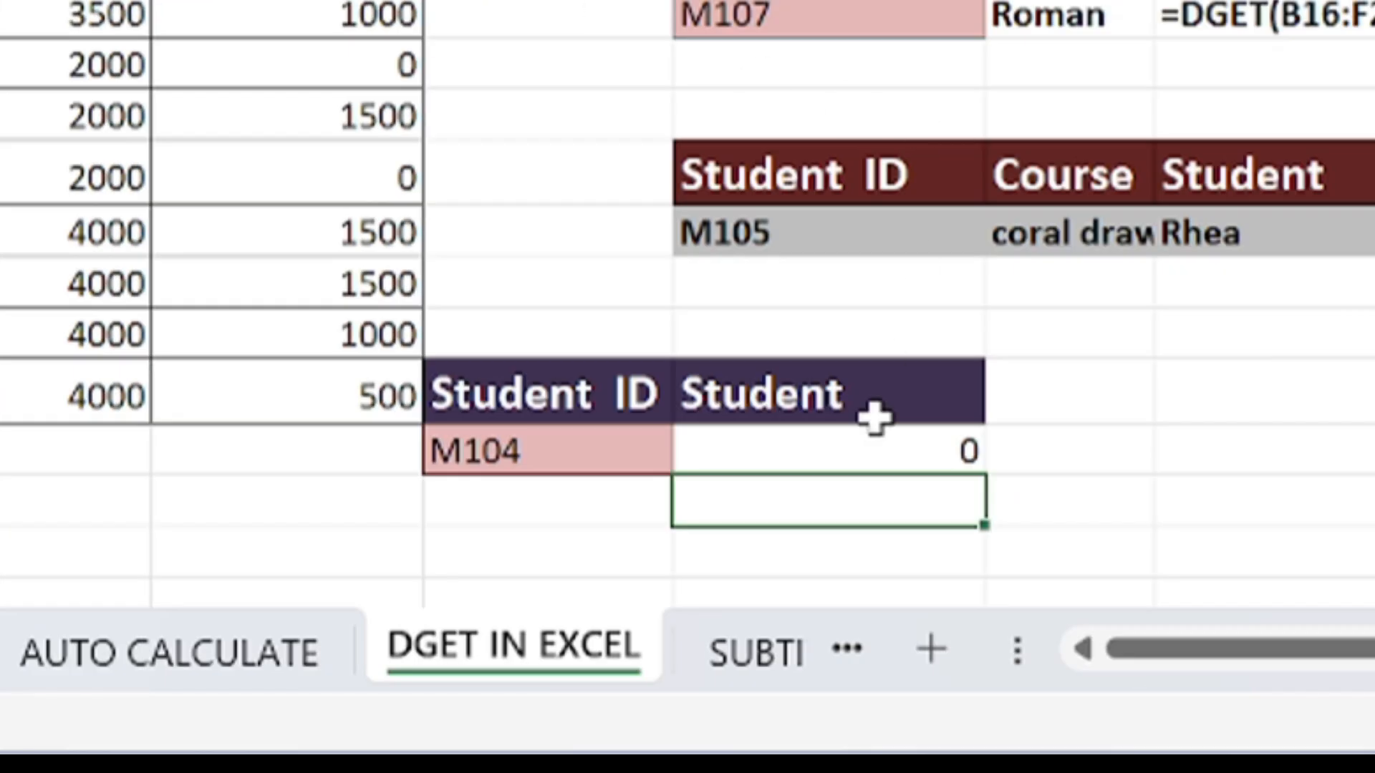
Change the field argument of the DGET formula in H27 to E16, the Total Fees header
{"action": "left_click", "coordinate": [845, 449]}
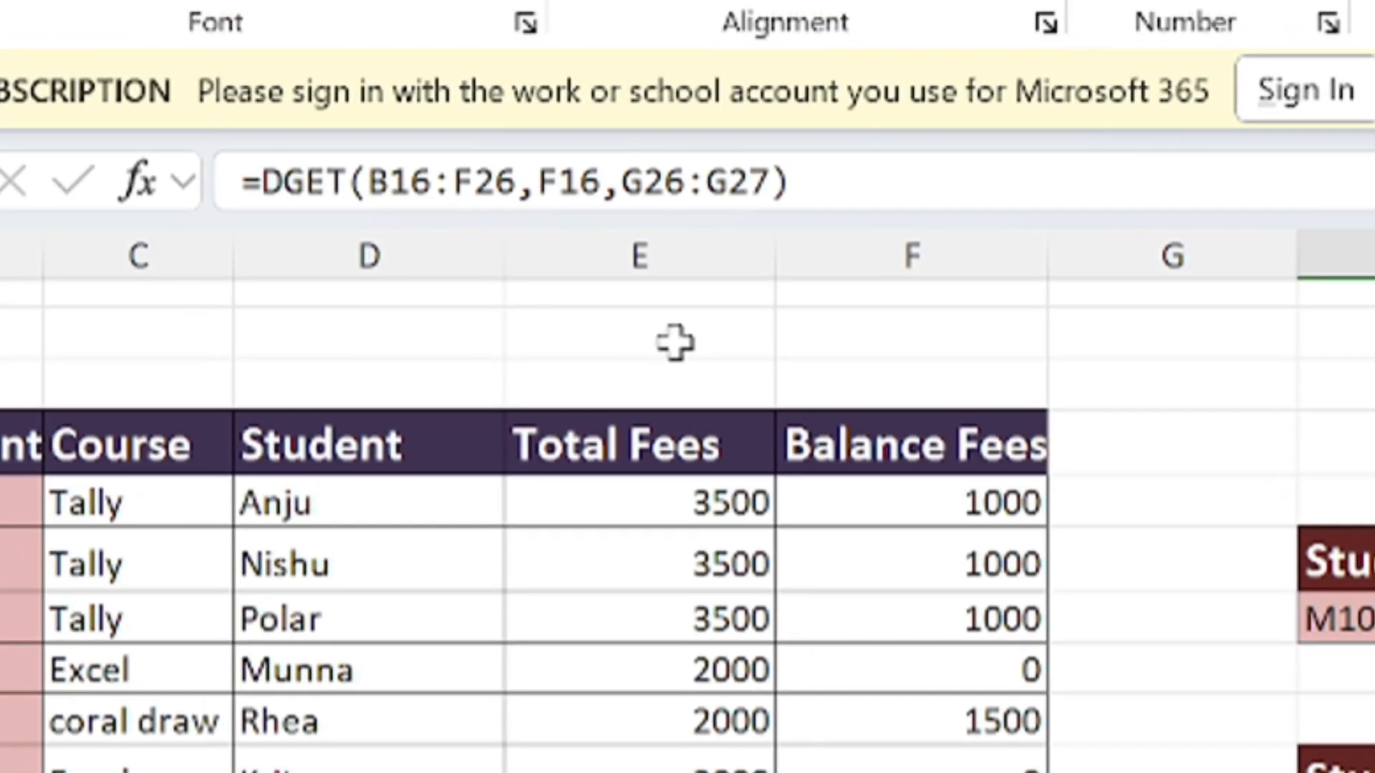
{"action": "left_click", "coordinate": [600, 182]}
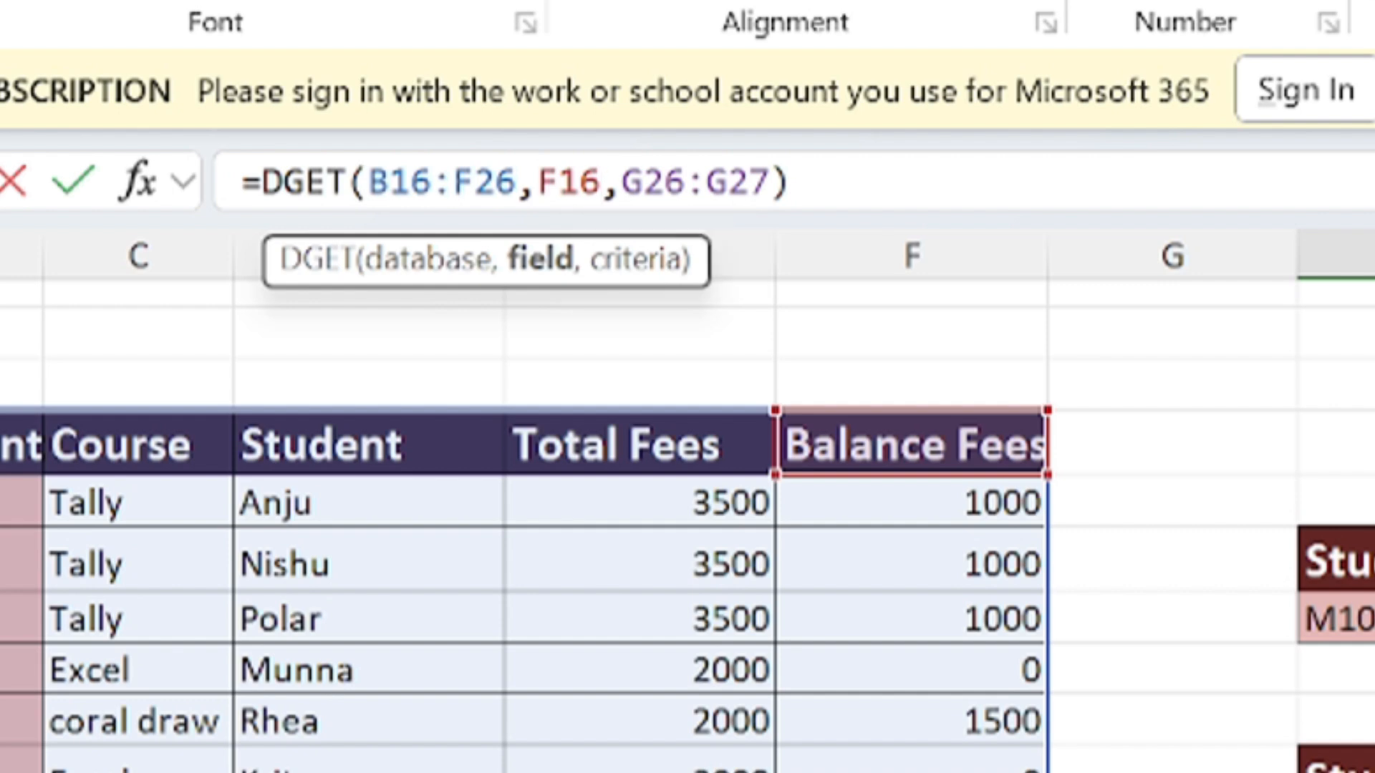
{"action": "key", "text": "BackSpace"}
{"action": "key", "text": "BackSpace"}
{"action": "key", "text": "BackSpace"}
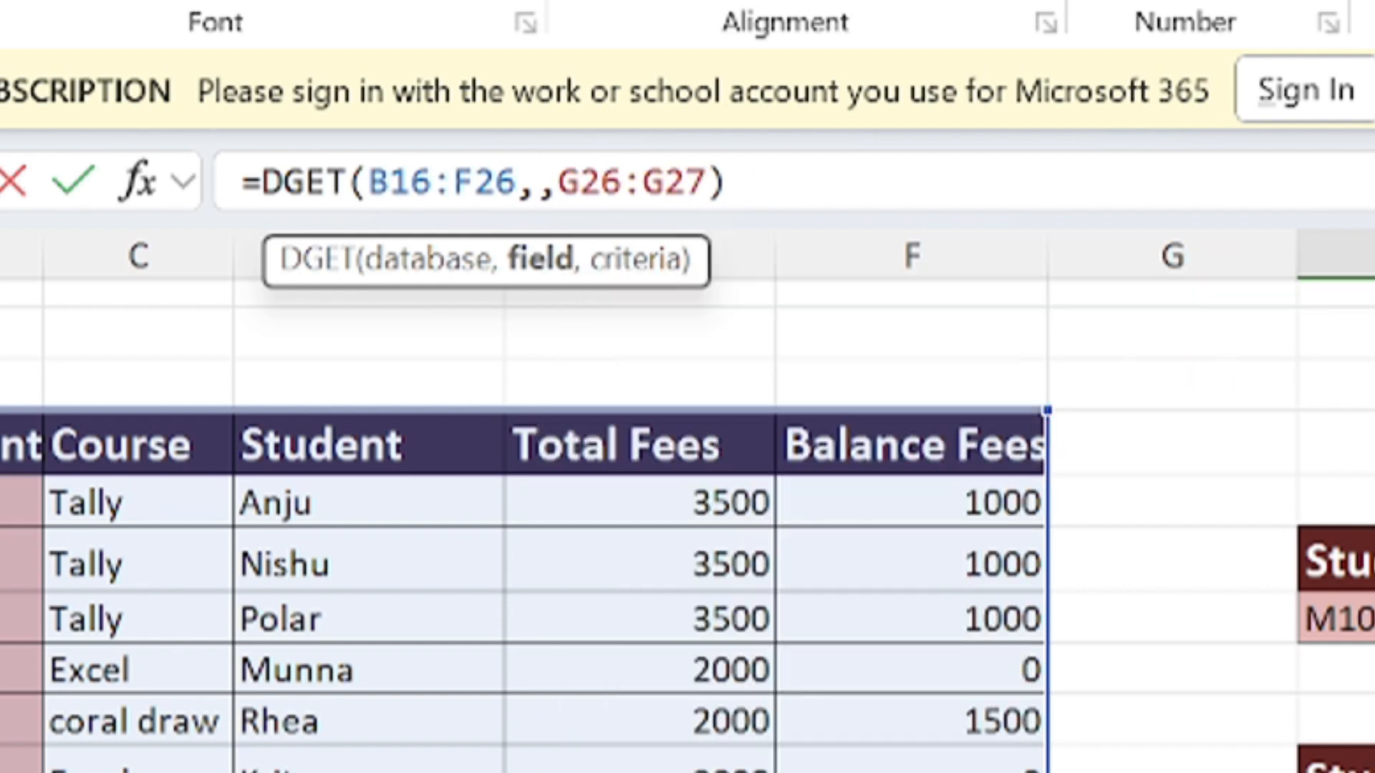
{"action": "left_click", "coordinate": [691, 434]}
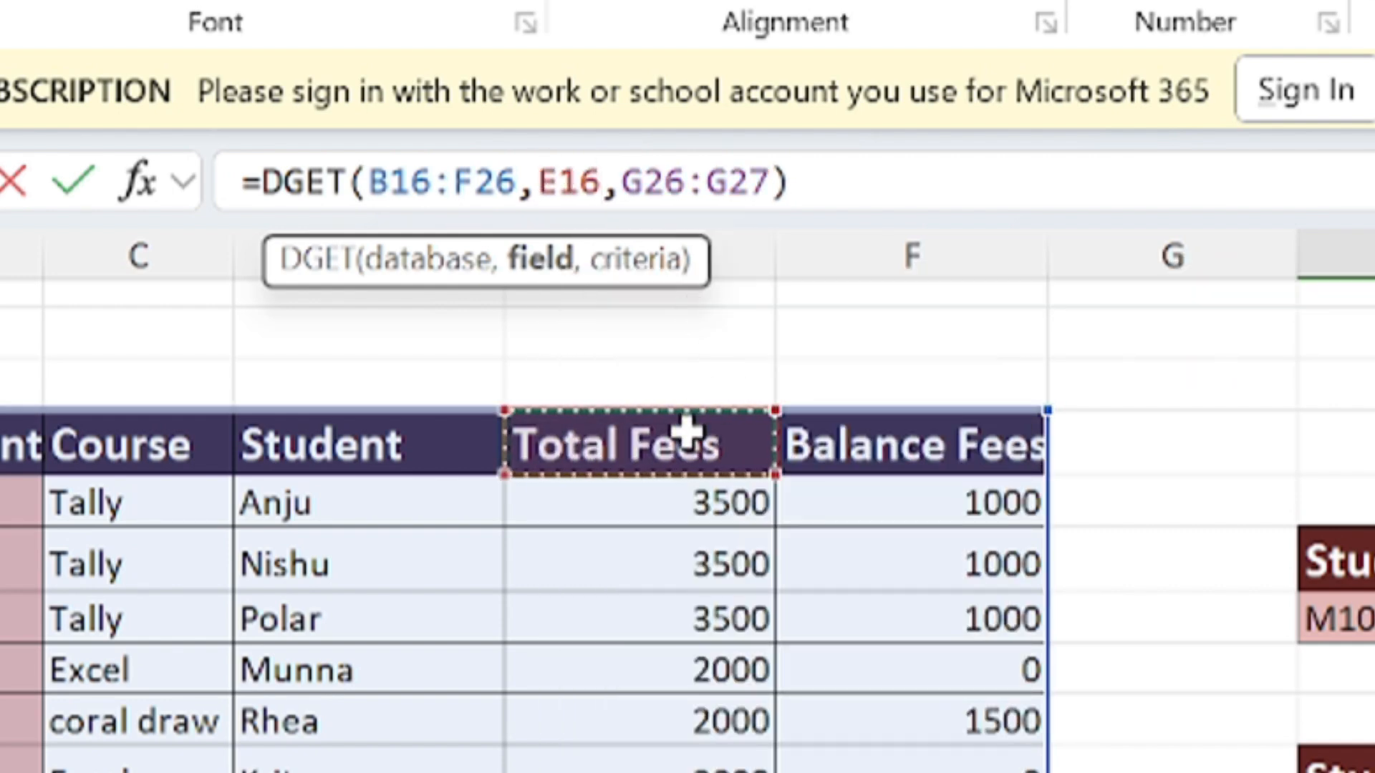
{"action": "key", "text": "Return"}
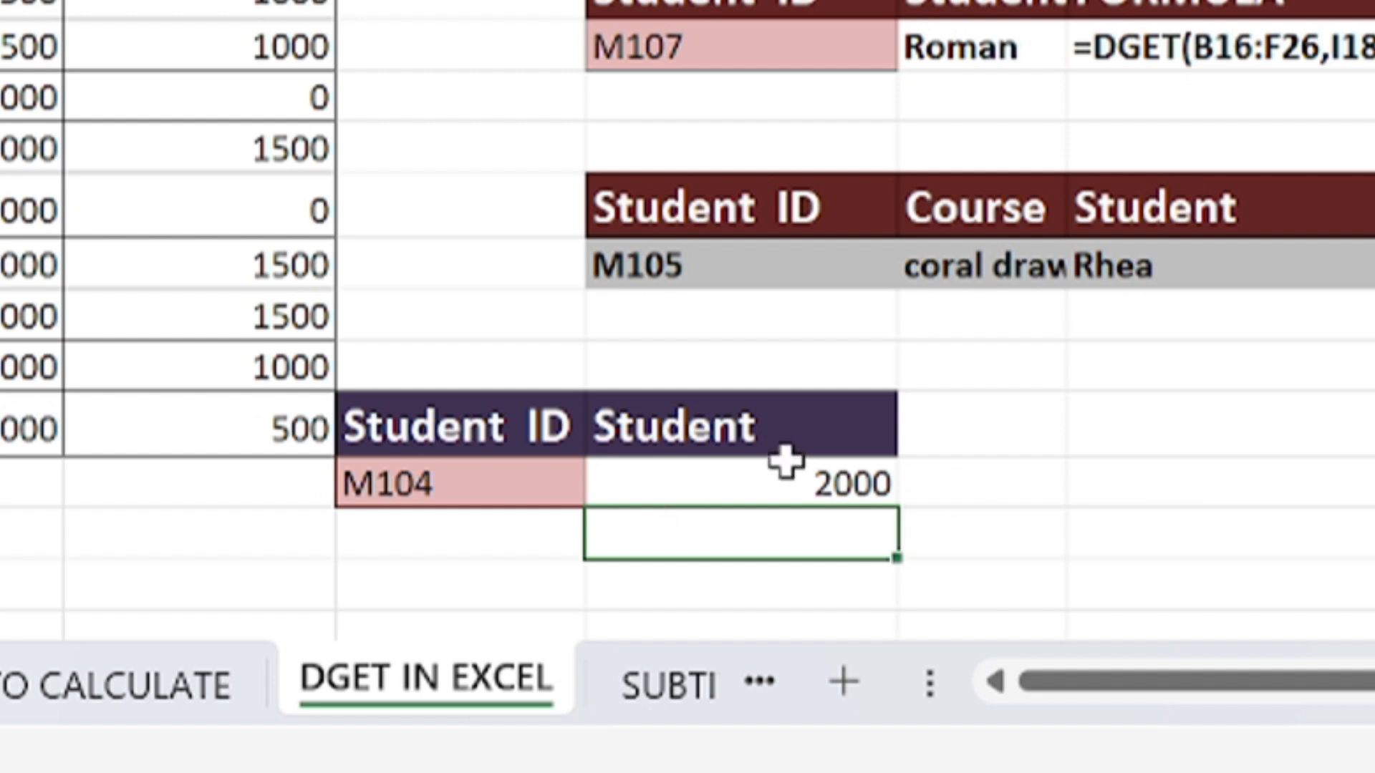
Set the DGET formula's field argument in H27 to D16, the Student header, giving =DGET(B16:F26,D16,G26:G27)
{"action": "left_click", "coordinate": [781, 486]}
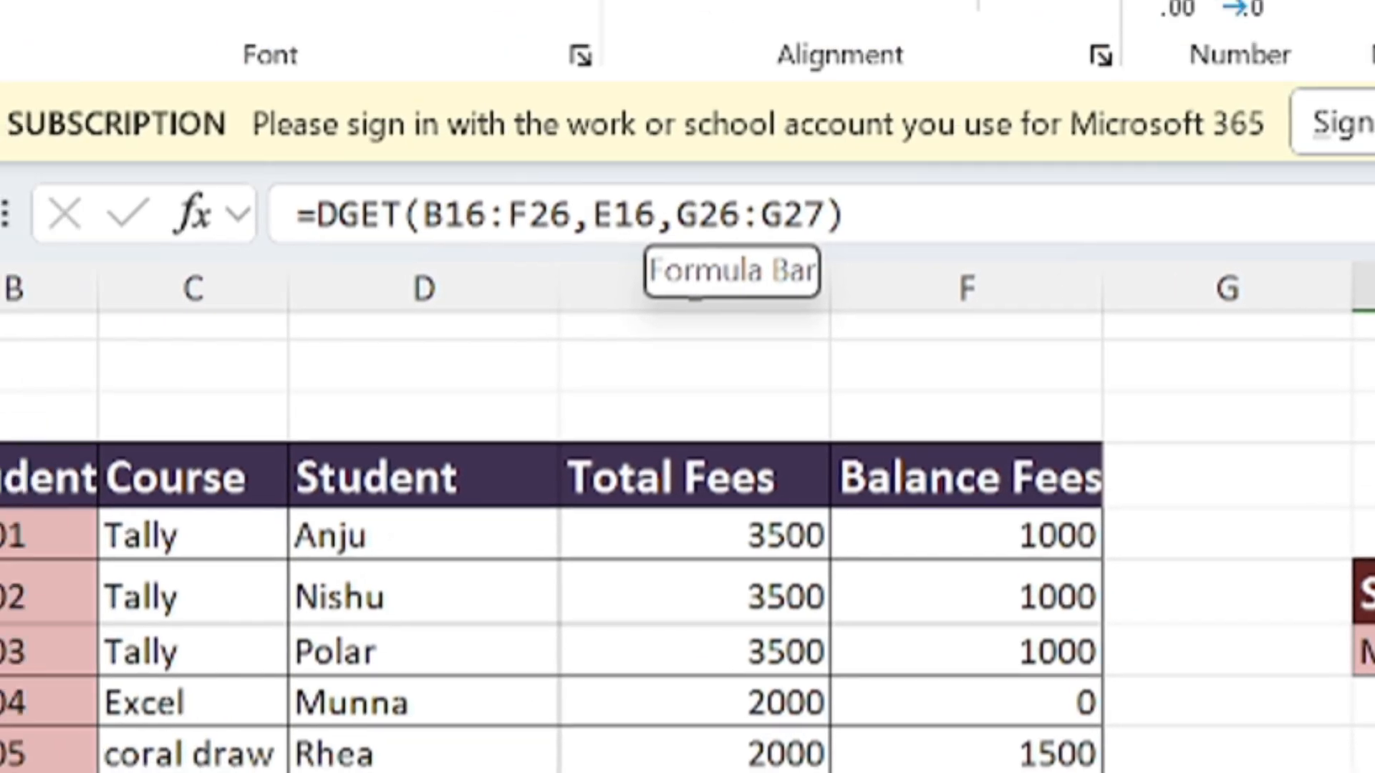
{"action": "left_click", "coordinate": [349, 0]}
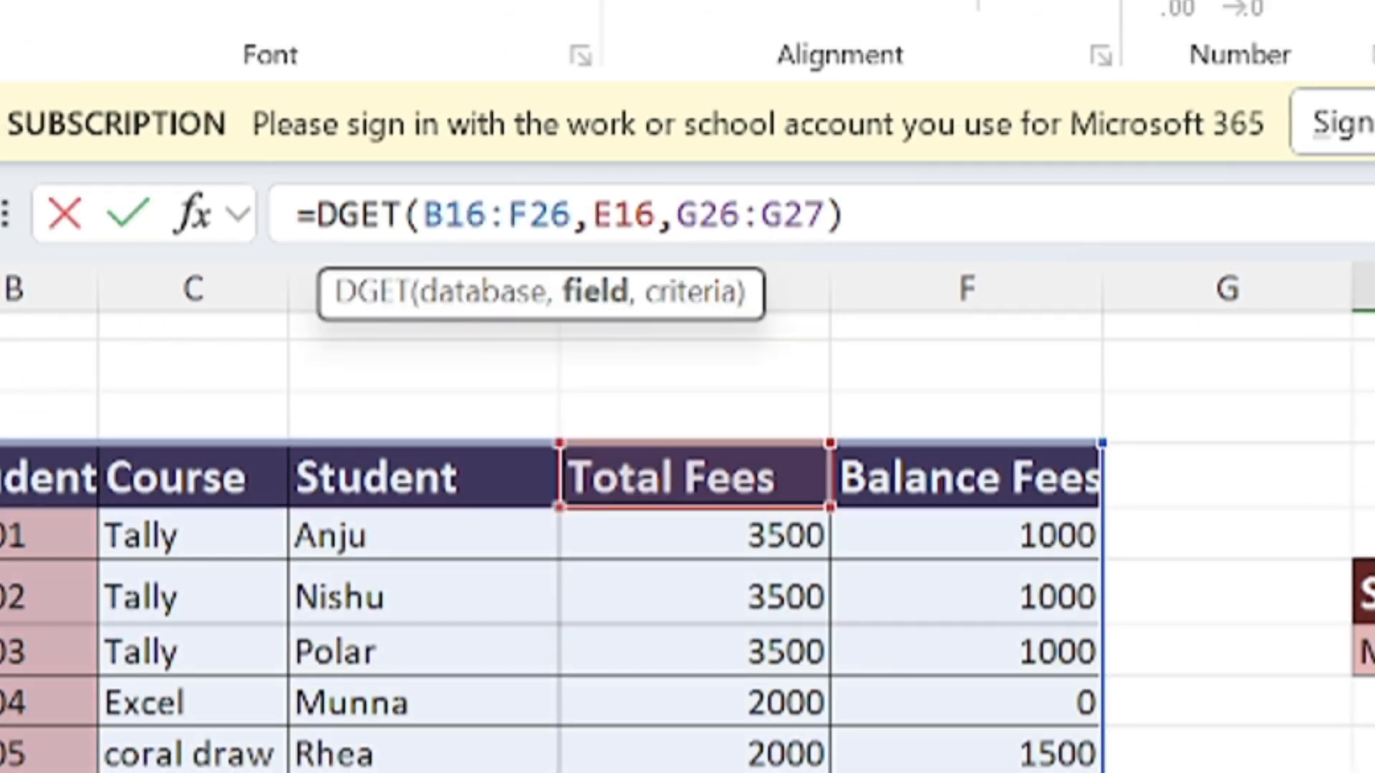
{"action": "key", "text": "BackSpace"}
{"action": "key", "text": "BackSpace"}
{"action": "key", "text": "BackSpace"}
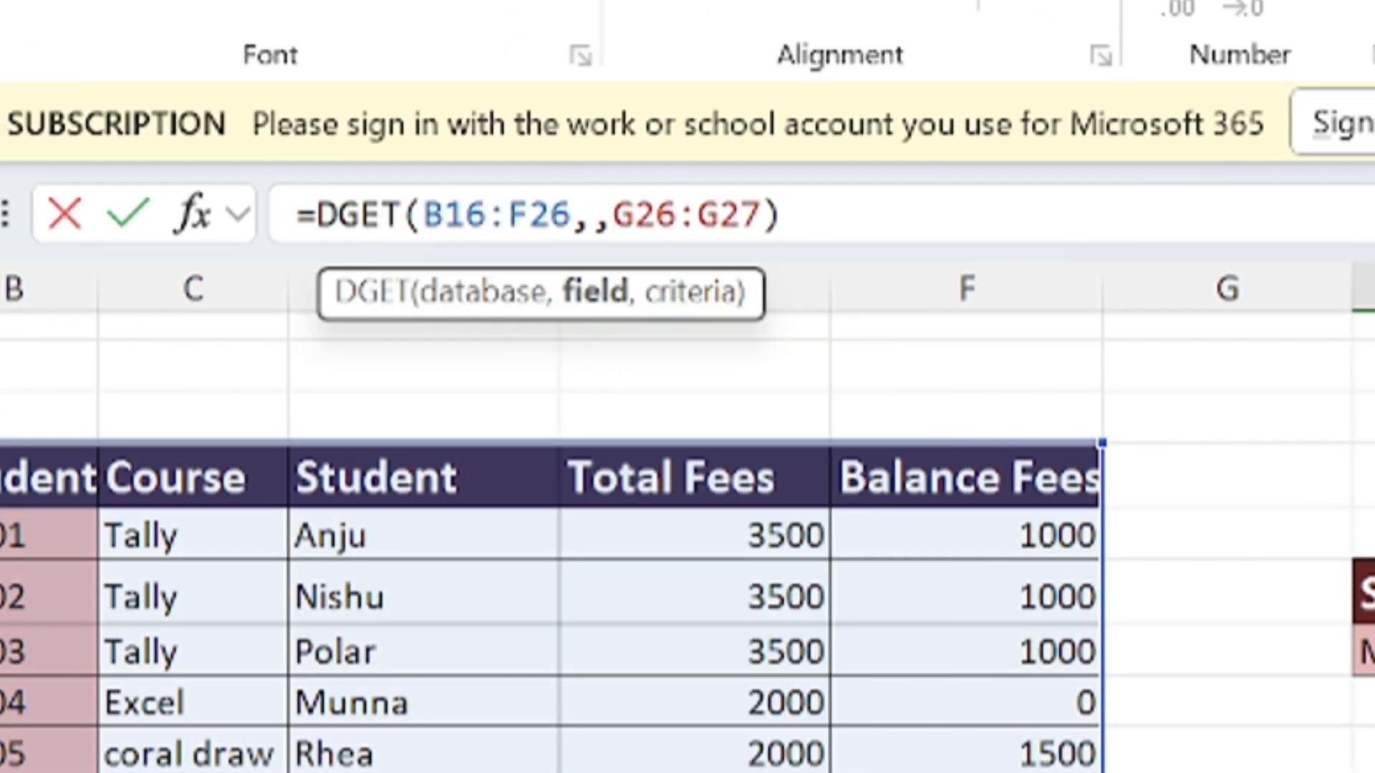
{"action": "left_click", "coordinate": [383, 478]}
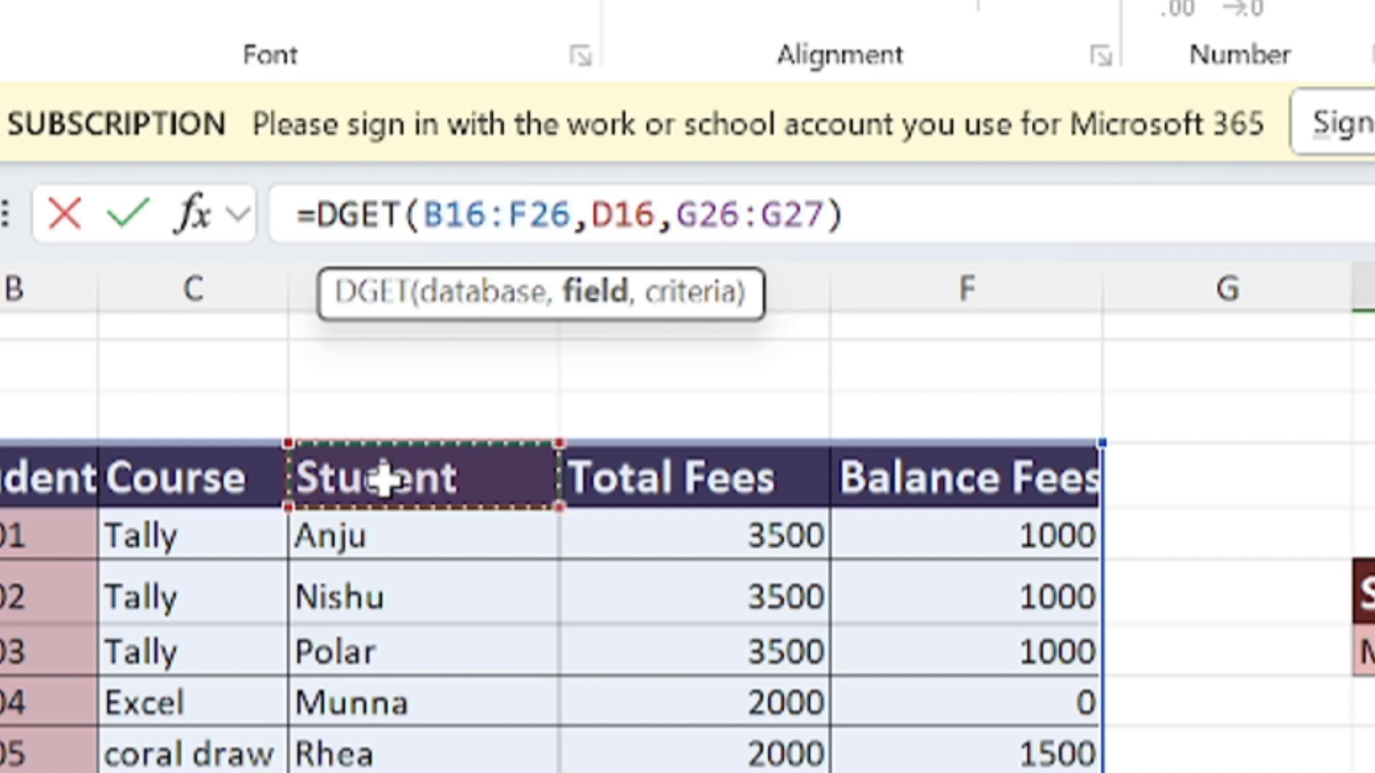
{"action": "key", "text": "Return"}
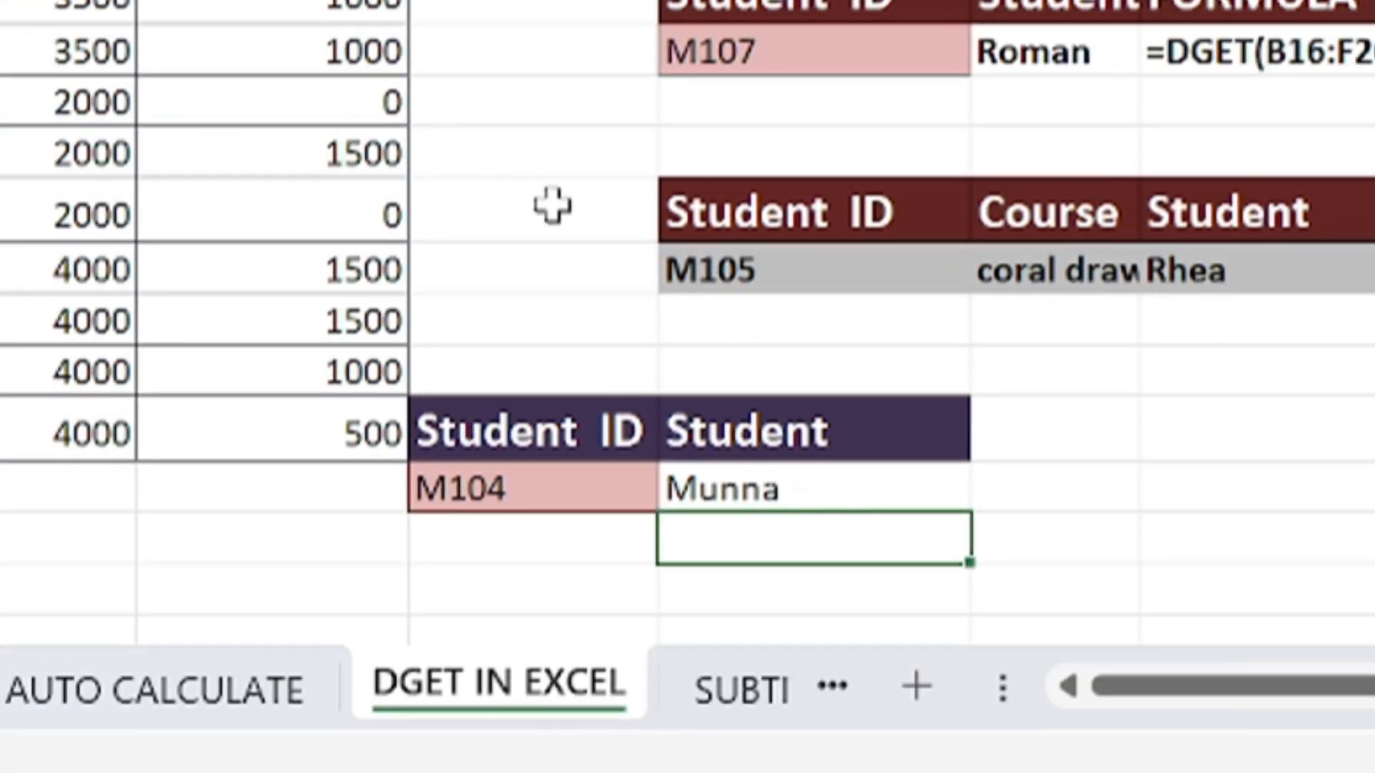
Replace the lookup ID in G27 with the student ID copied from B26 and check the result in H27
{"action": "left_click", "coordinate": [547, 499]}
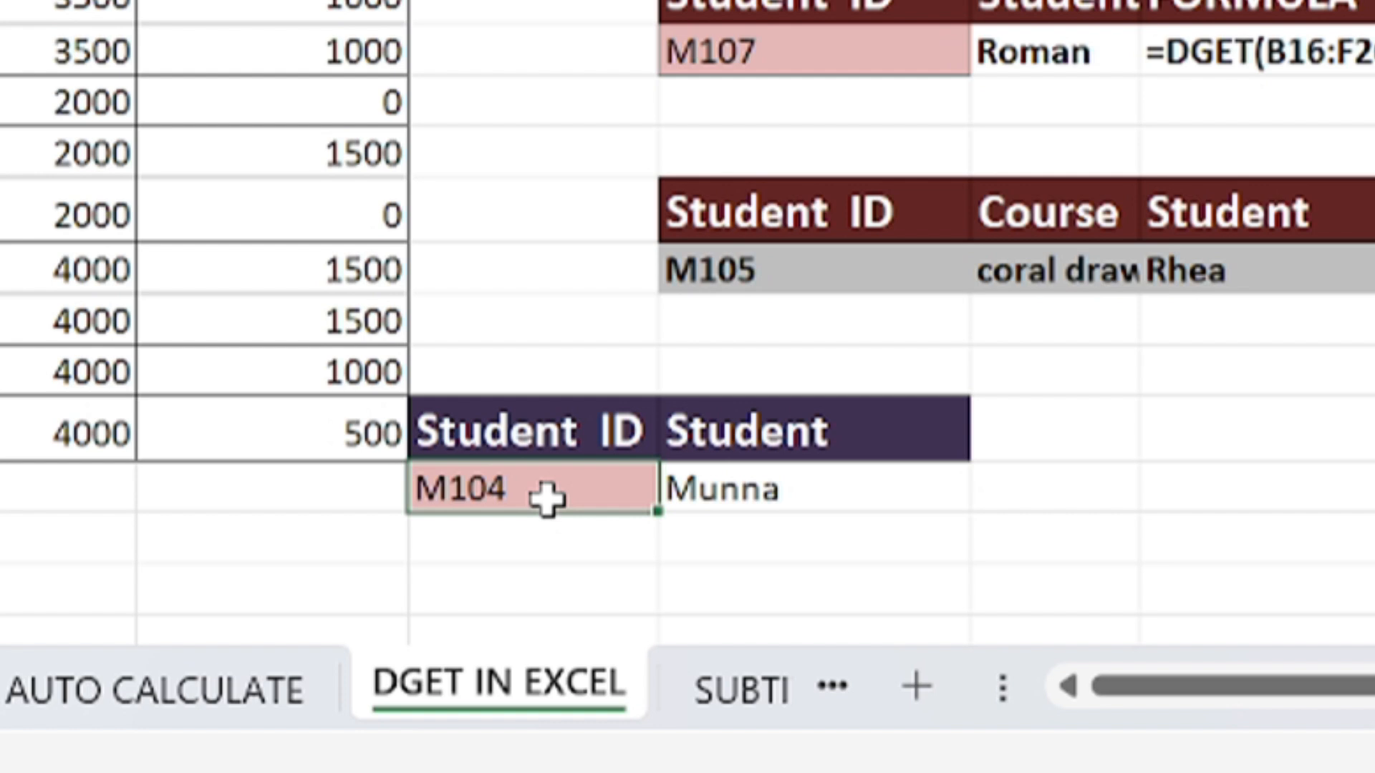
{"action": "key", "text": "Delete"}
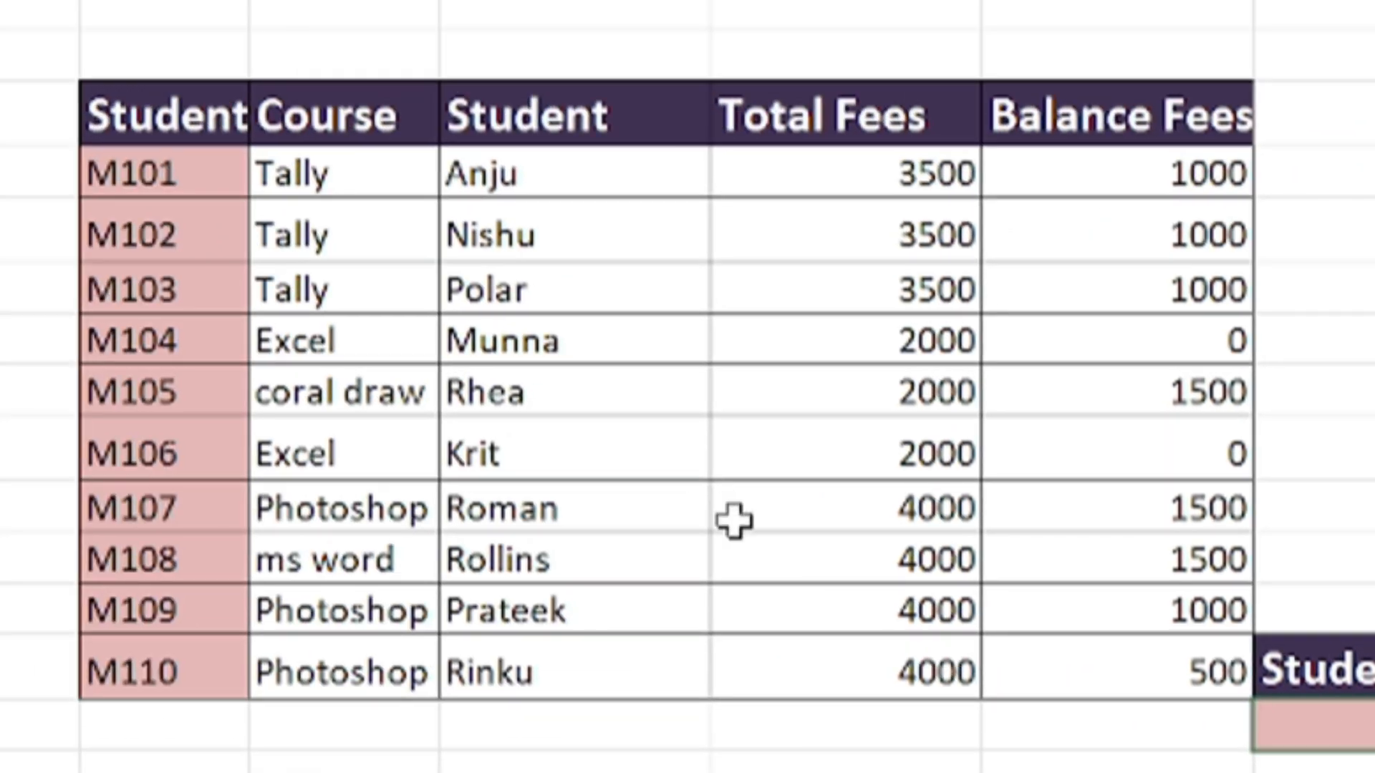
{"action": "left_click", "coordinate": [149, 679]}
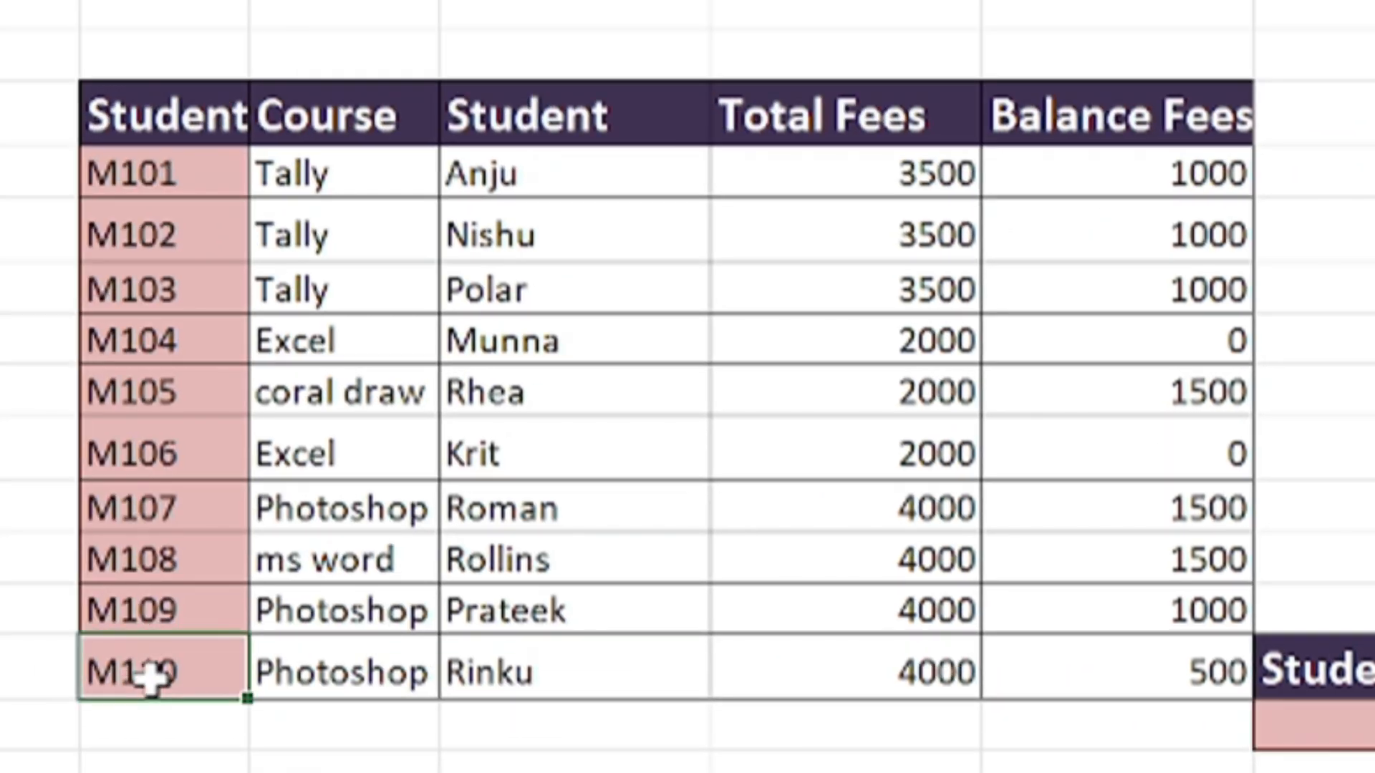
{"action": "key", "text": "ctrl+c"}
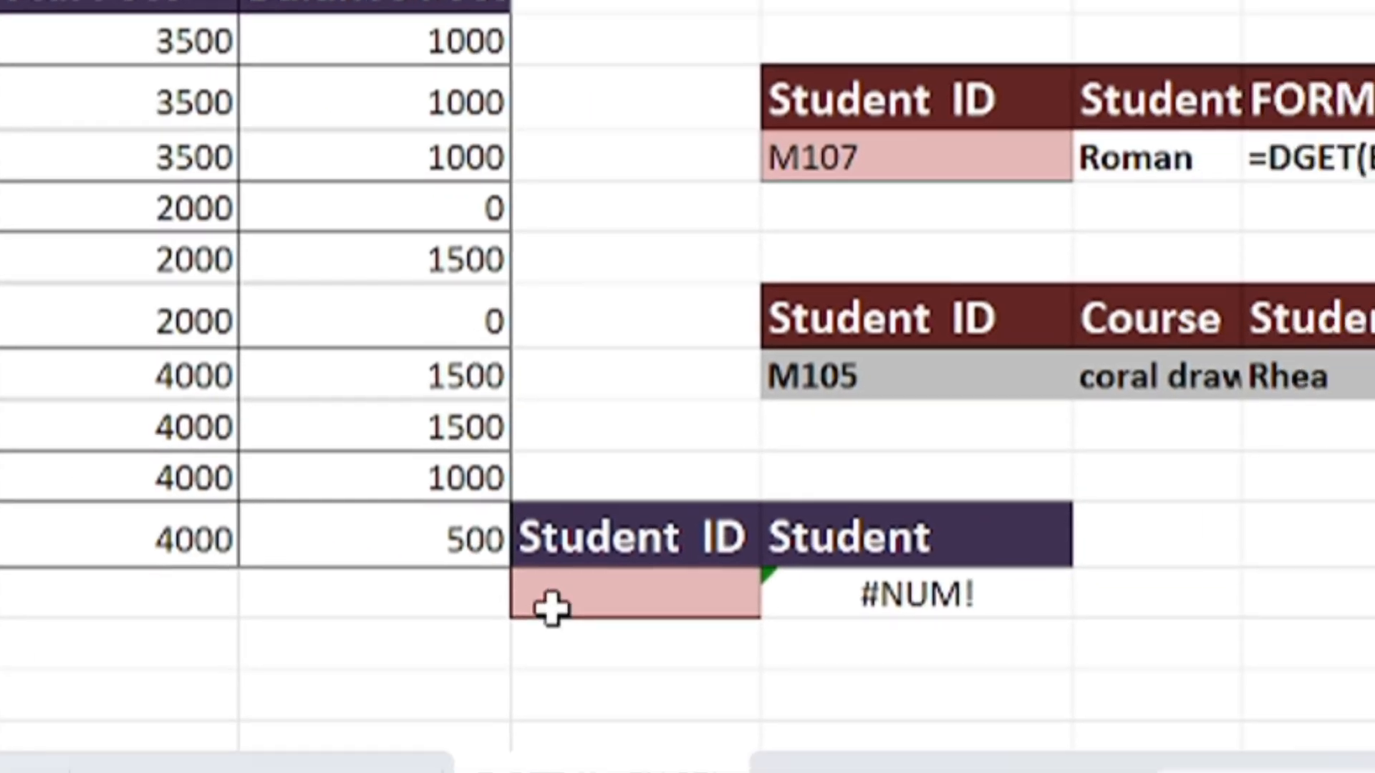
{"action": "left_click", "coordinate": [1282, 725]}
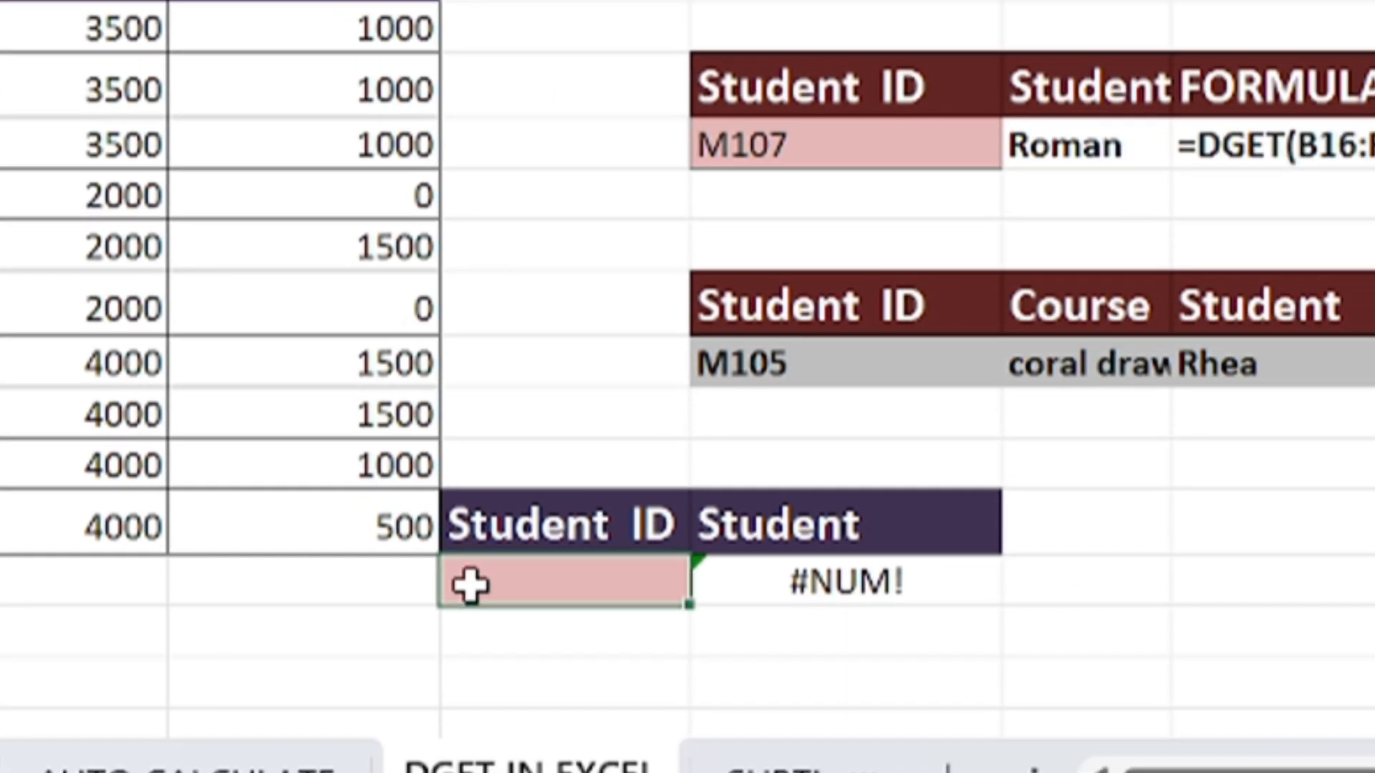
{"action": "key", "text": "ctrl+v"}
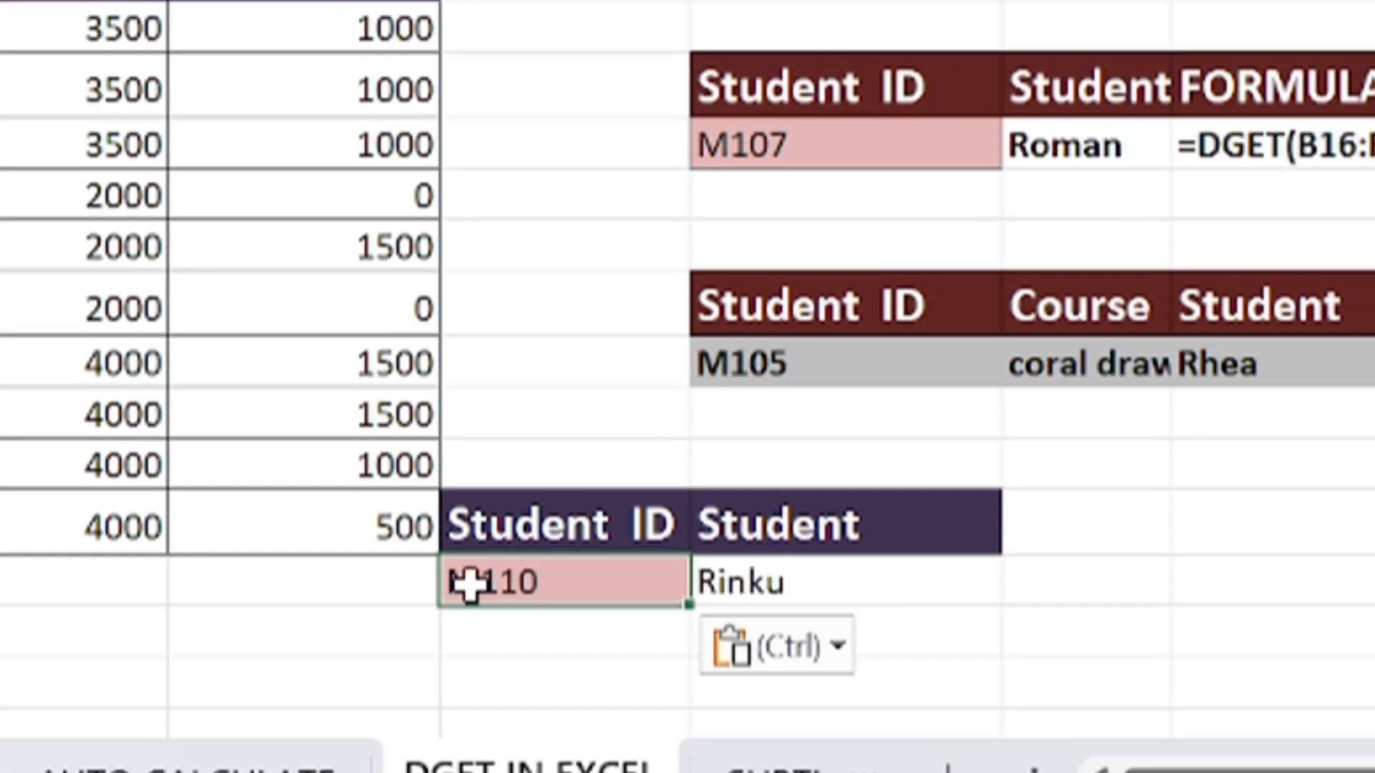
{"action": "left_click", "coordinate": [1187, 582]}
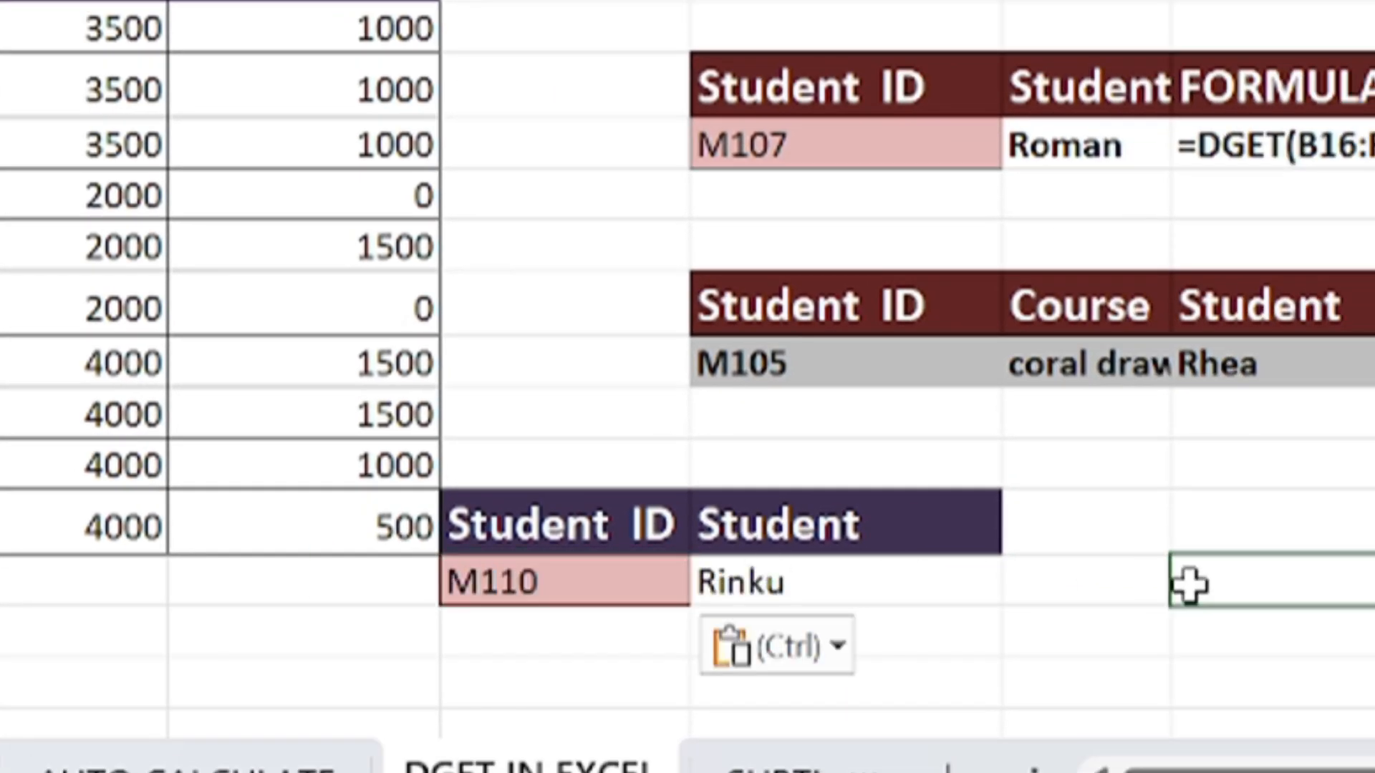
{"action": "left_click", "coordinate": [850, 577]}
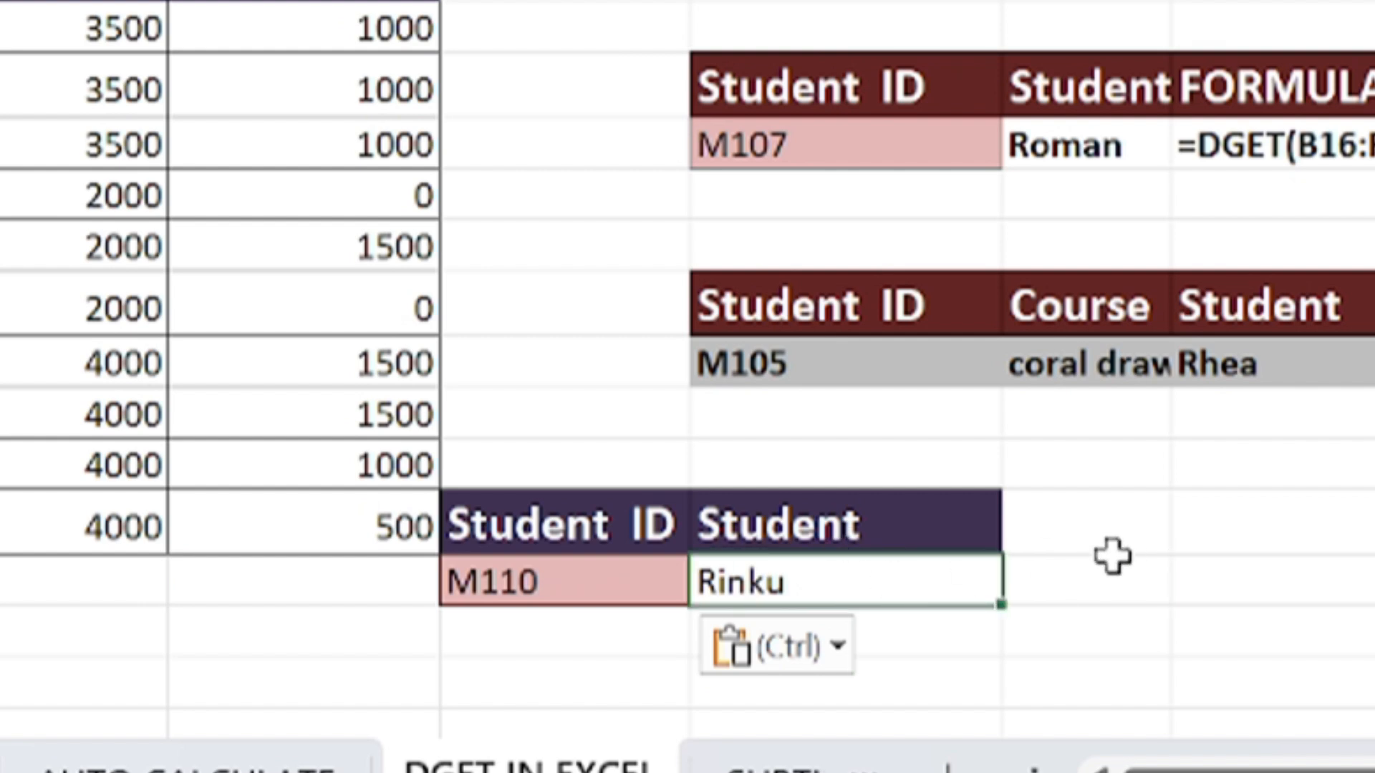
{"action": "left_click", "coordinate": [623, 575]}
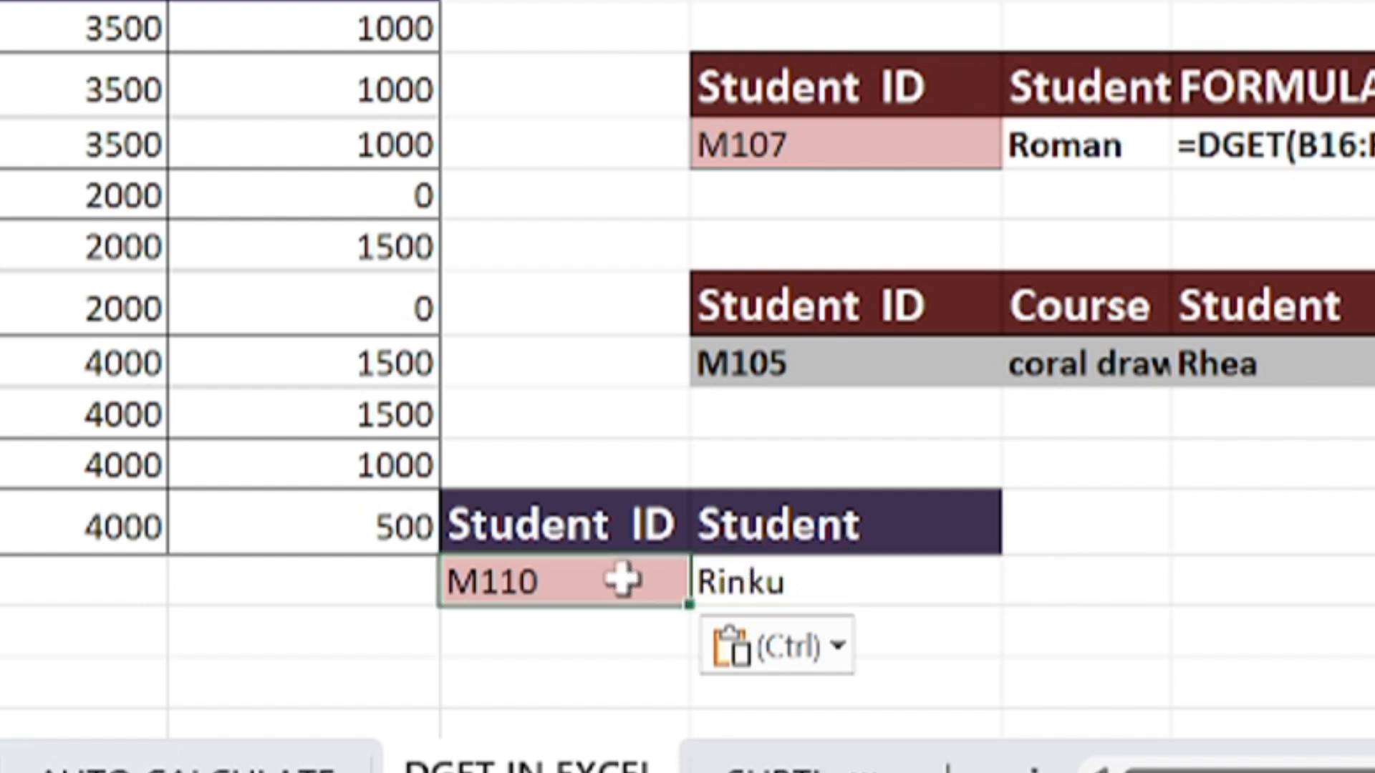
{"action": "left_click", "coordinate": [802, 582]}
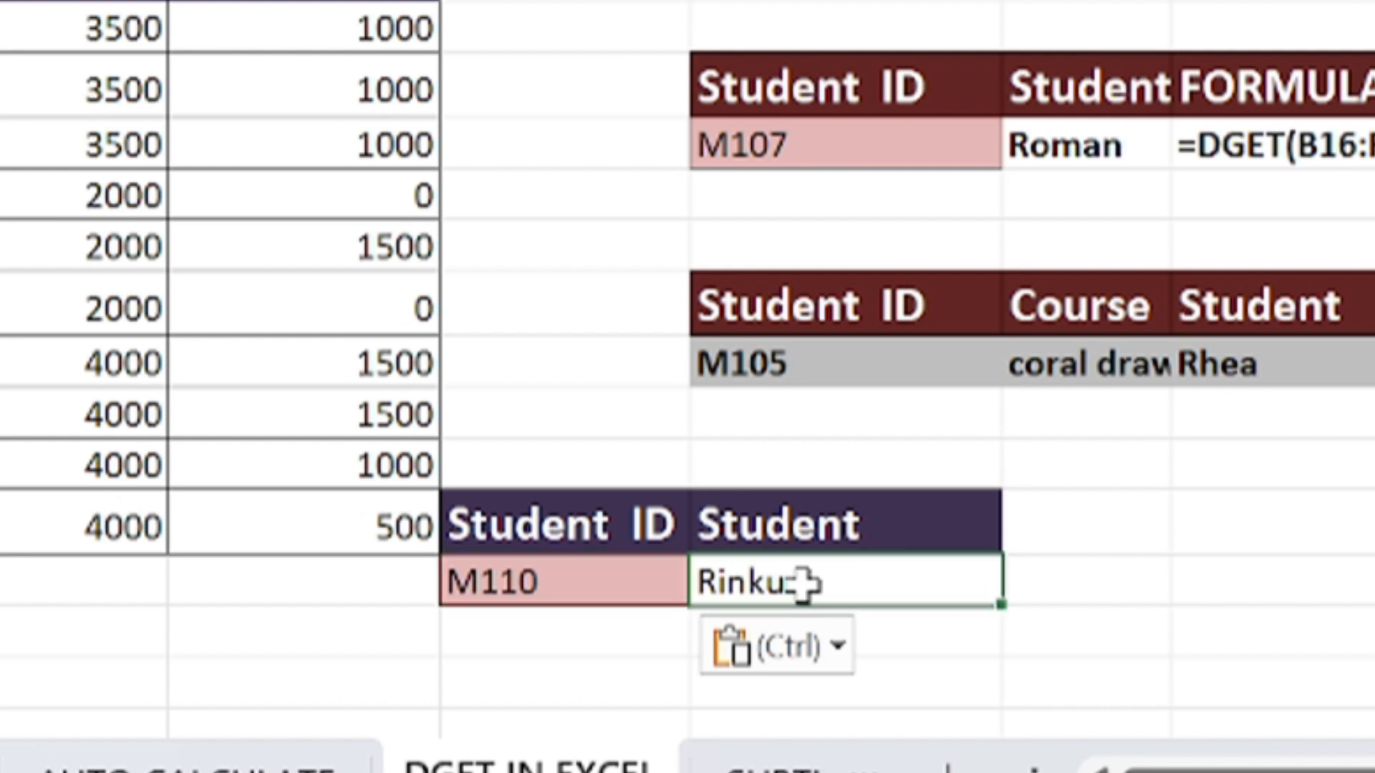
{"action": "left_click", "coordinate": [1243, 587]}
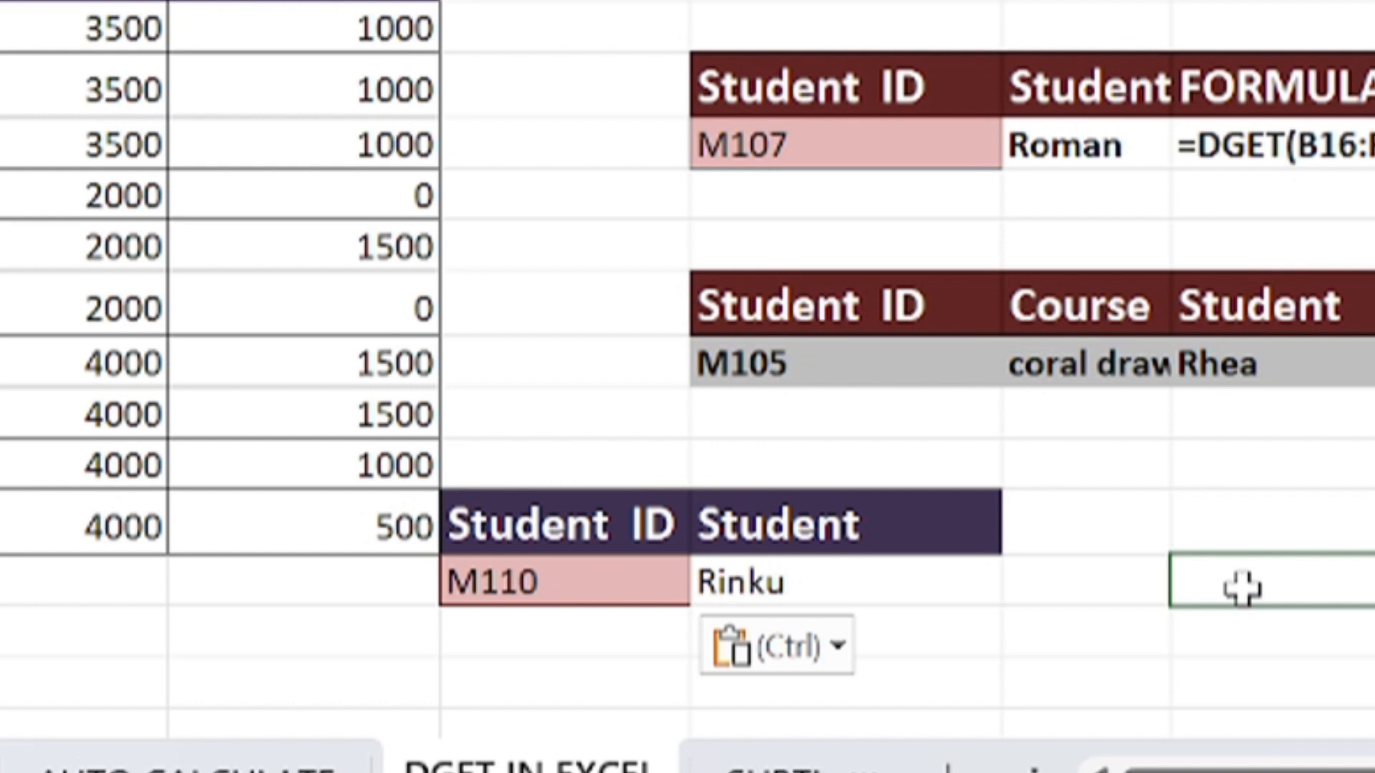
{"action": "scroll", "coordinate": [1243, 587], "scroll_direction": "up", "scroll_amount": 1}
{"action": "scroll", "coordinate": [1243, 587], "scroll_direction": "up", "scroll_amount": 1}
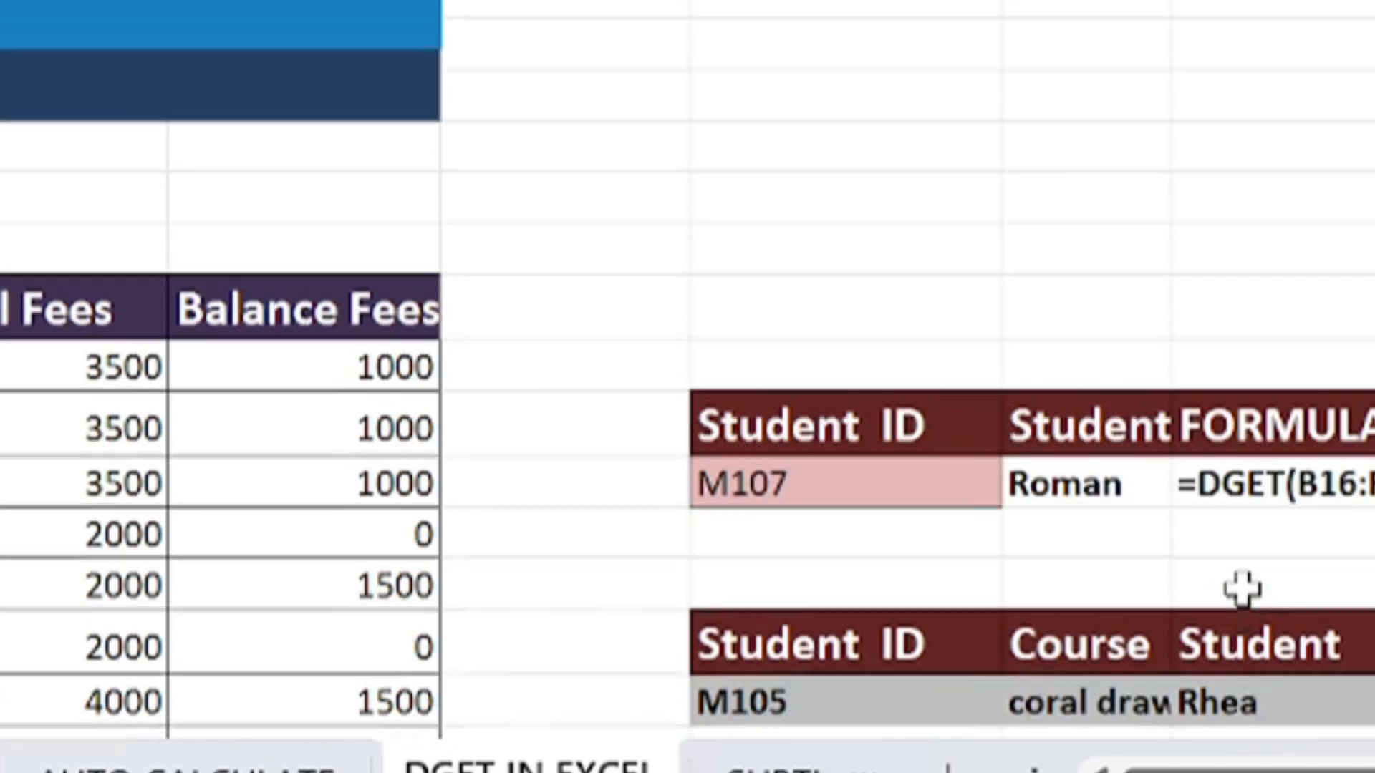
{"action": "scroll", "coordinate": [1243, 587], "scroll_direction": "down", "scroll_amount": 1}
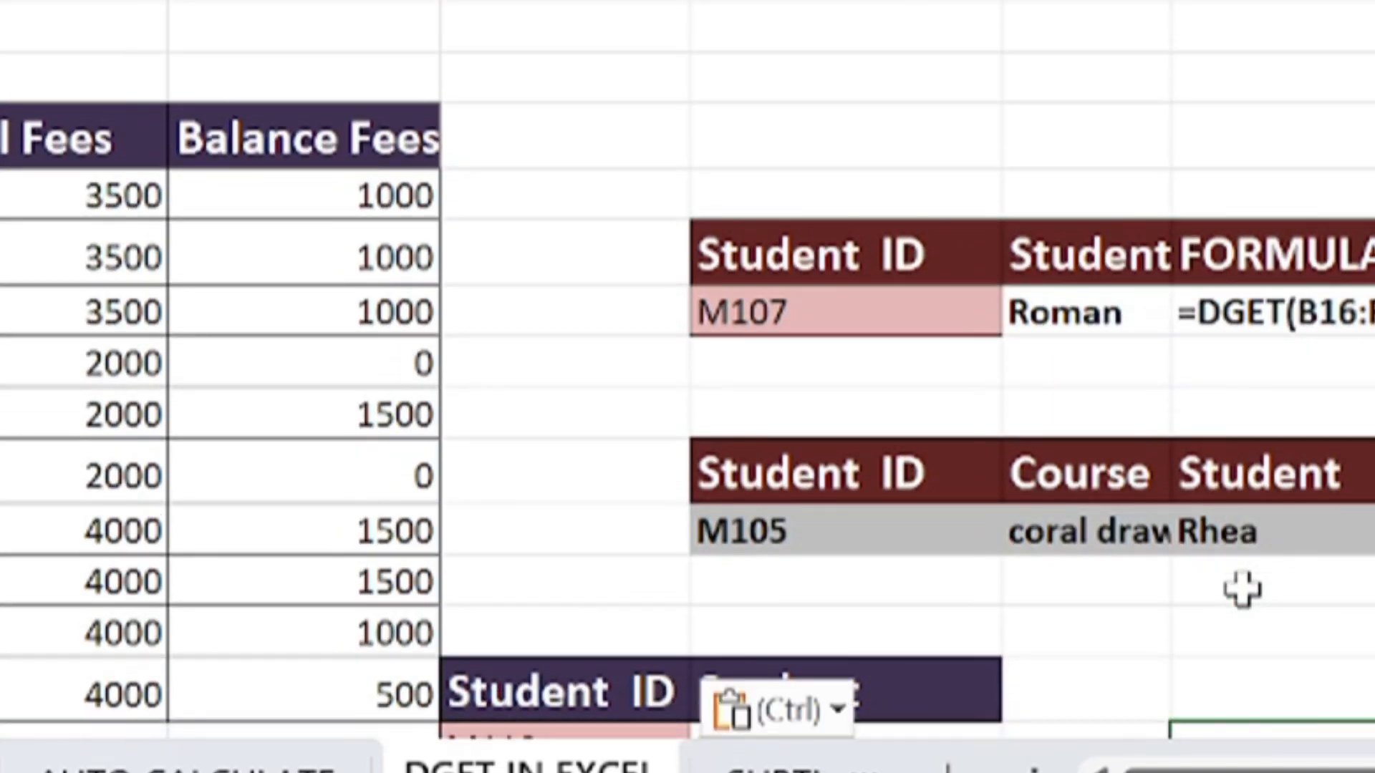
{"action": "scroll", "coordinate": [1243, 587], "scroll_direction": "down", "scroll_amount": 1}
{"action": "scroll", "coordinate": [1242, 588], "scroll_direction": "down", "scroll_amount": 2}
{"action": "scroll", "coordinate": [1243, 589], "scroll_direction": "up", "scroll_amount": 2}
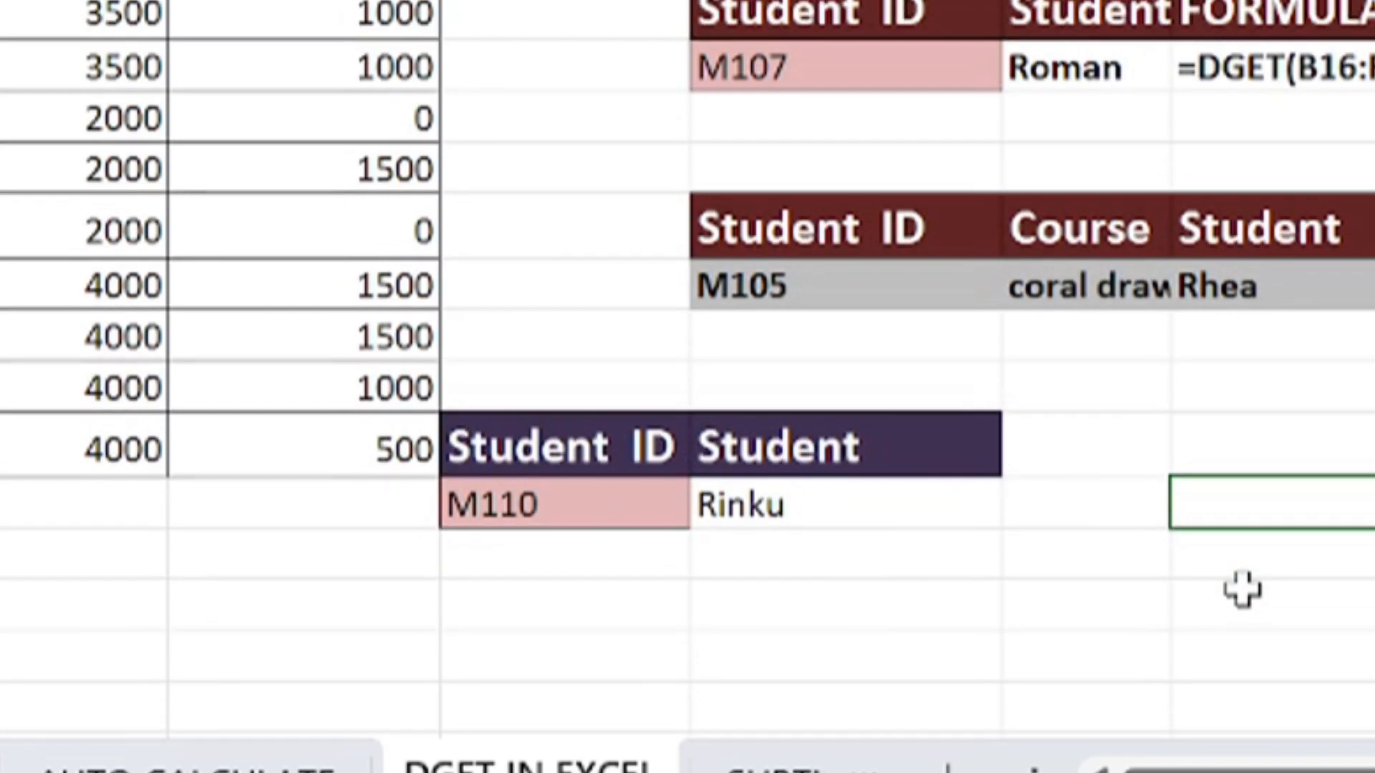
{"action": "scroll", "coordinate": [1243, 588], "scroll_direction": "up", "scroll_amount": 1}
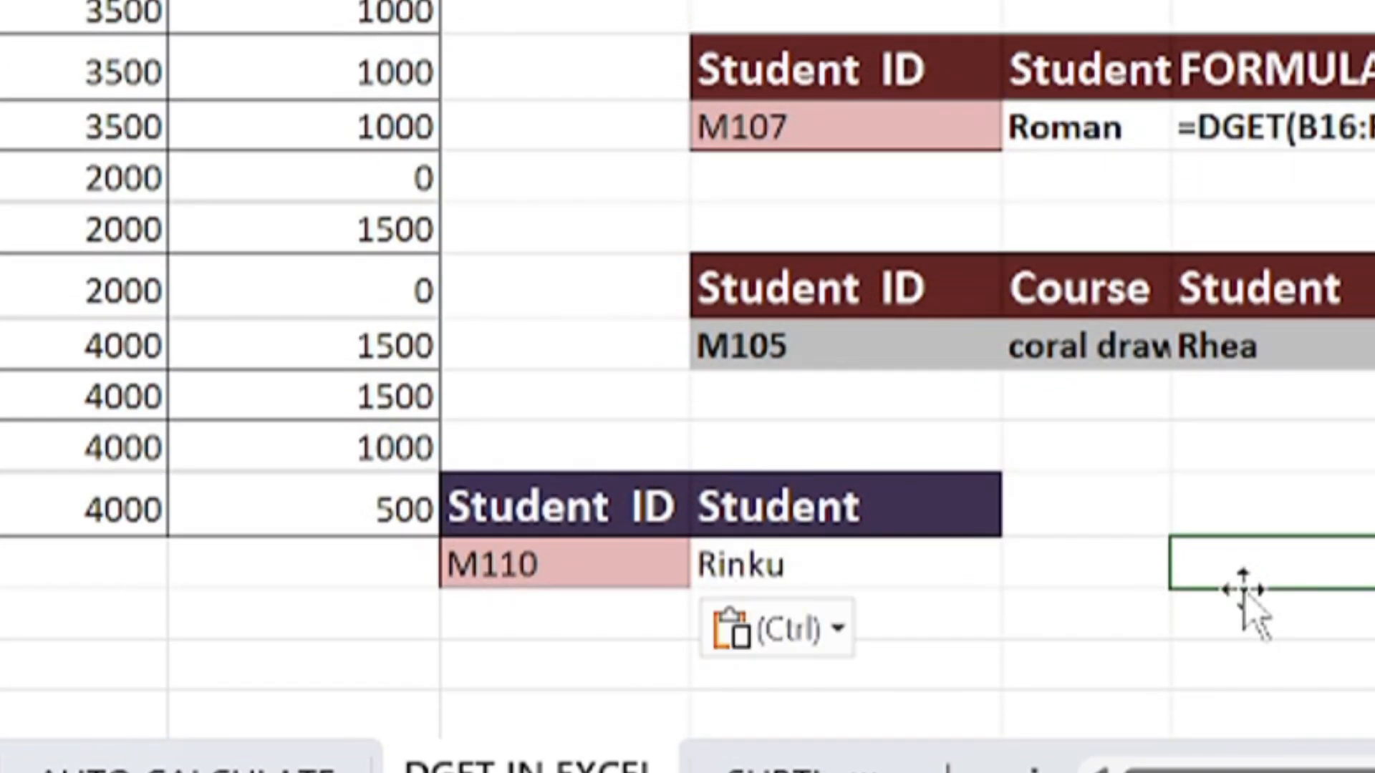
{"action": "scroll", "coordinate": [1243, 589], "scroll_direction": "down", "scroll_amount": 1}
{"action": "scroll", "coordinate": [1243, 587], "scroll_direction": "up", "scroll_amount": 2}
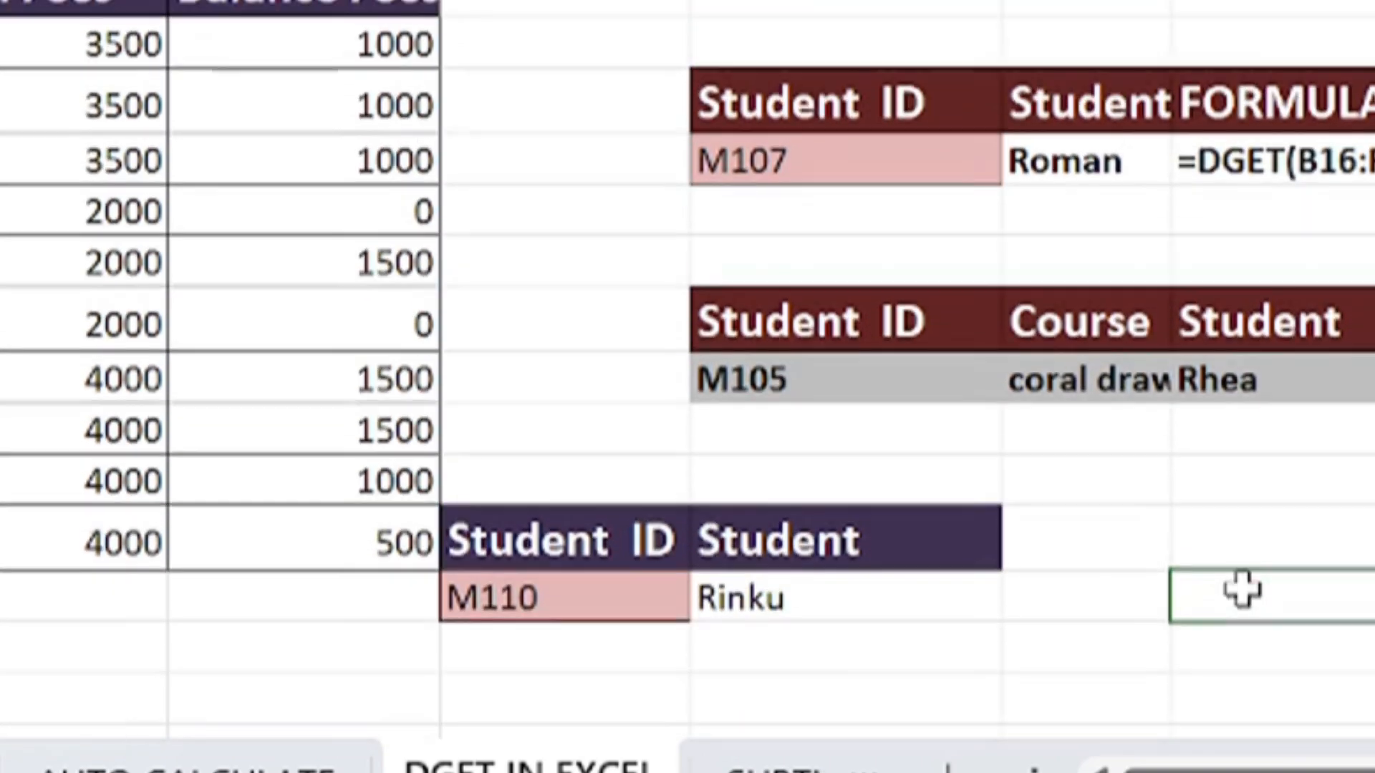
{"action": "scroll", "coordinate": [1241, 589], "scroll_direction": "down", "scroll_amount": 1}
{"action": "scroll", "coordinate": [1242, 589], "scroll_direction": "up", "scroll_amount": 2}
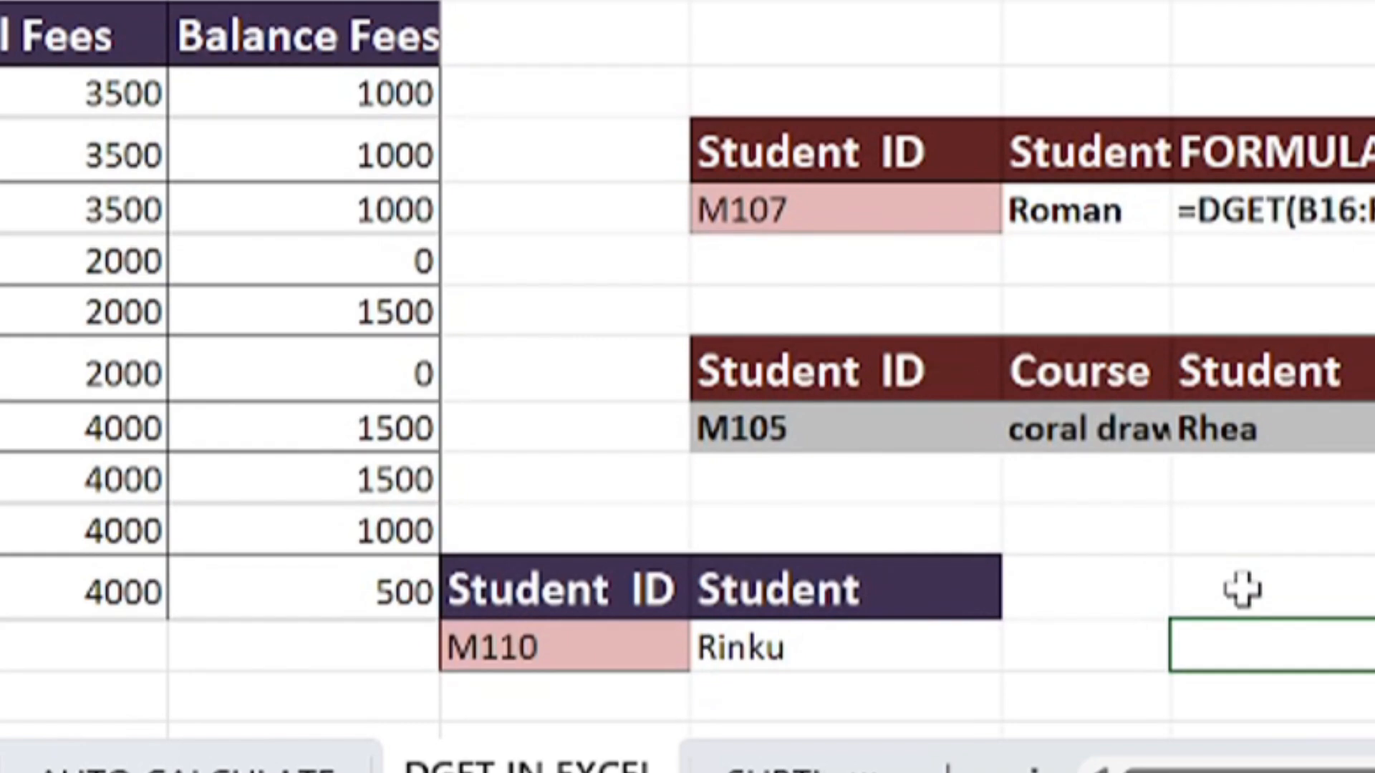
{"action": "scroll", "coordinate": [1242, 588], "scroll_direction": "down", "scroll_amount": 3}
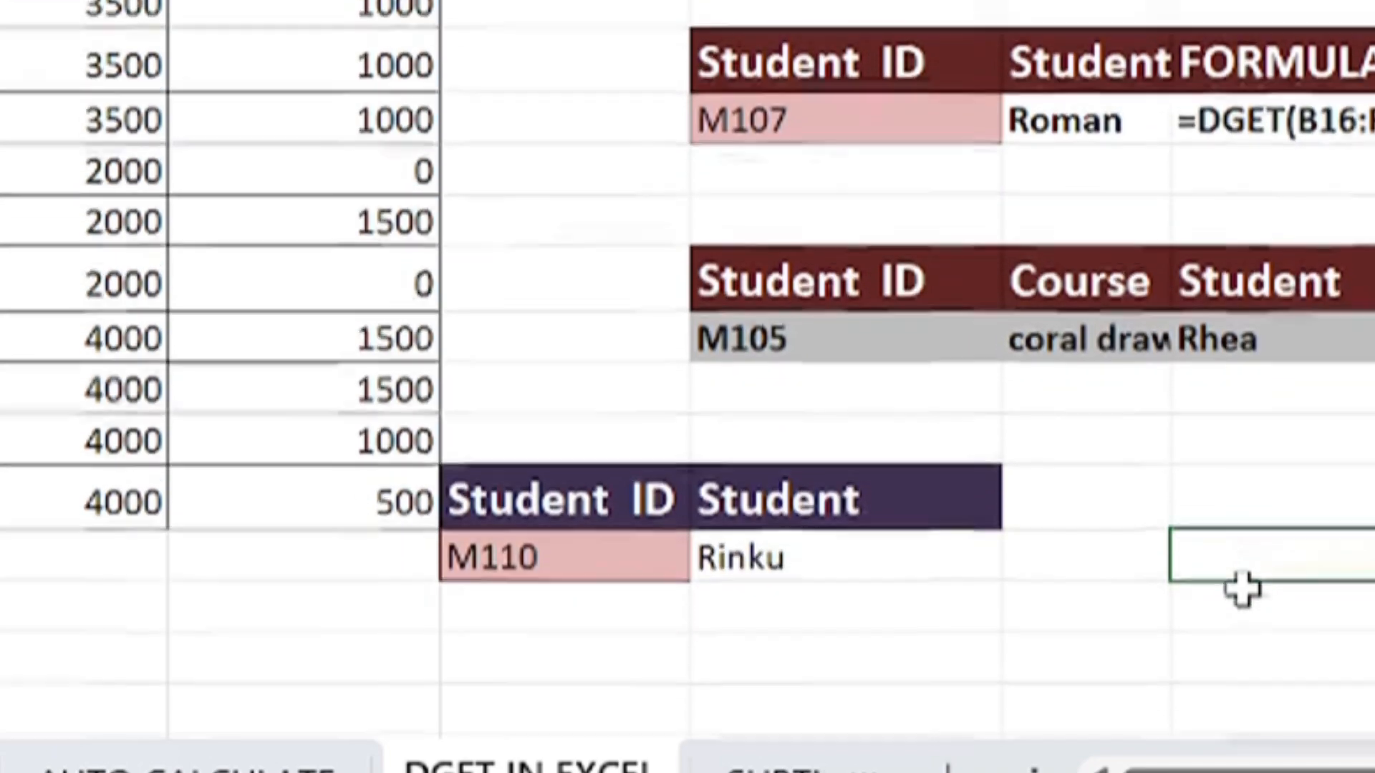